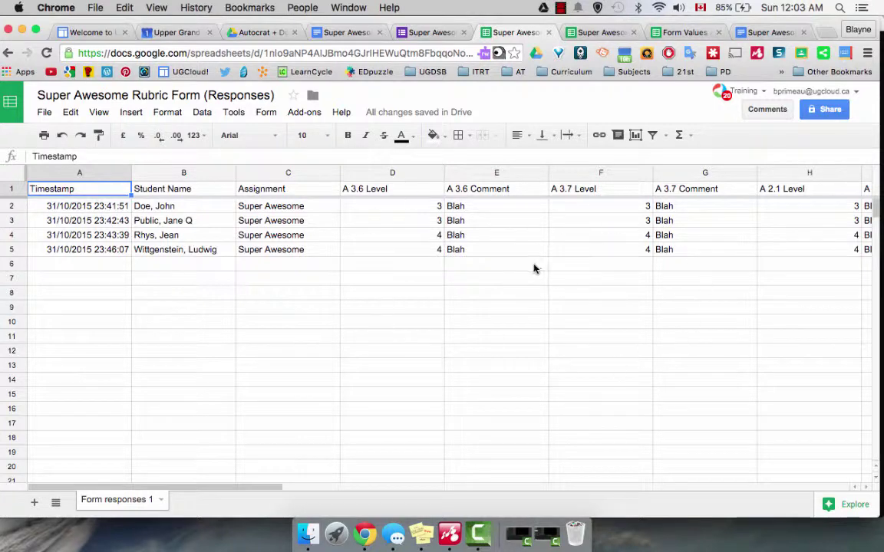
Review the form responses spreadsheet across to the merged document columns and check which add-ons are available
{"action": "scroll", "coordinate": [535, 269], "scroll_direction": "right", "scroll_amount": 5}
{"action": "scroll", "coordinate": [535, 268], "scroll_direction": "down", "scroll_amount": 1}
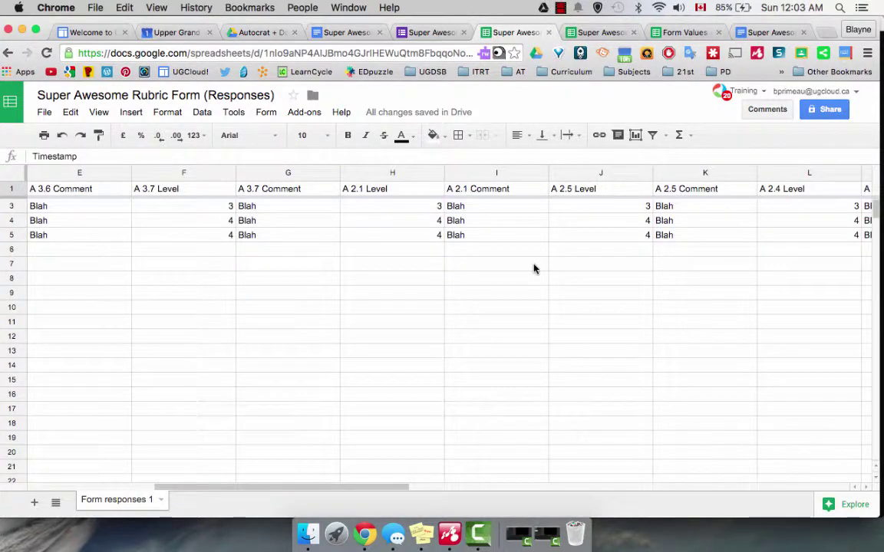
{"action": "scroll", "coordinate": [535, 269], "scroll_direction": "right", "scroll_amount": 10}
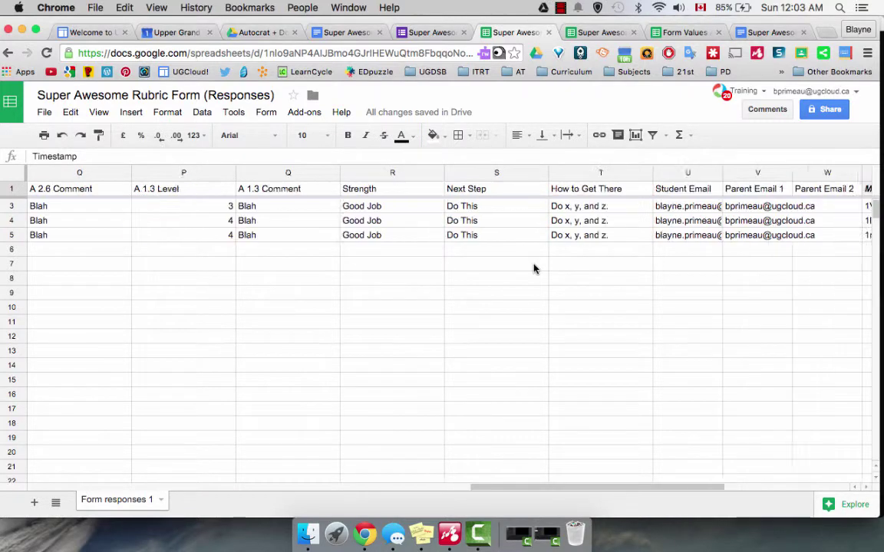
{"action": "scroll", "coordinate": [603, 261], "scroll_direction": "right", "scroll_amount": 1}
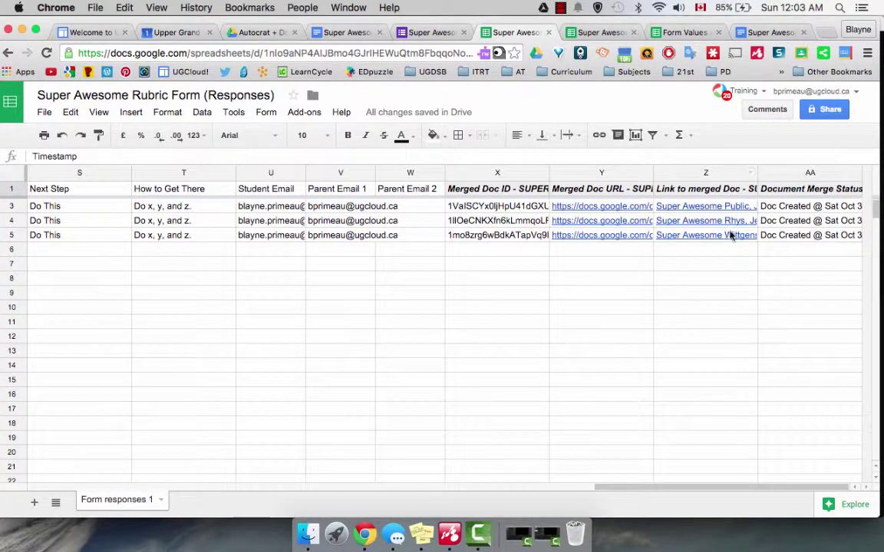
{"action": "mouse_move", "coordinate": [731, 236]}
{"action": "left_click", "coordinate": [305, 113]}
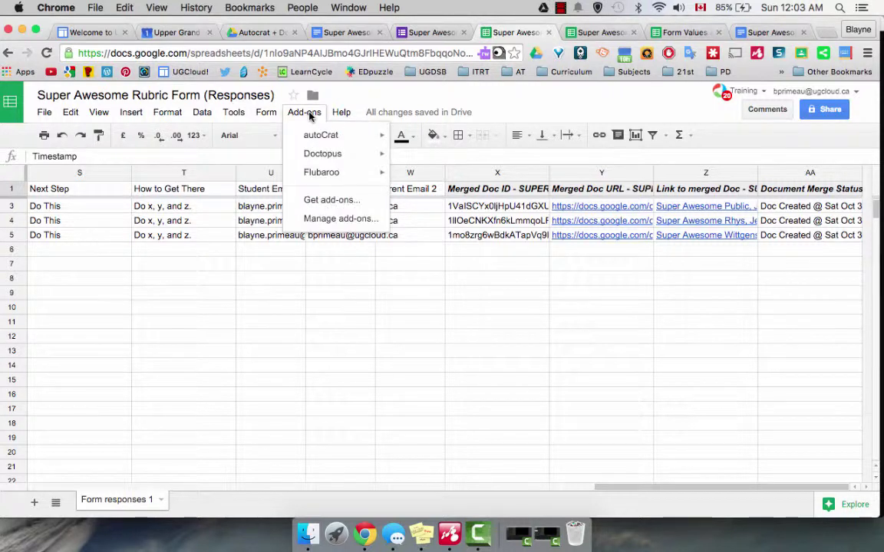
{"action": "left_click", "coordinate": [326, 92]}
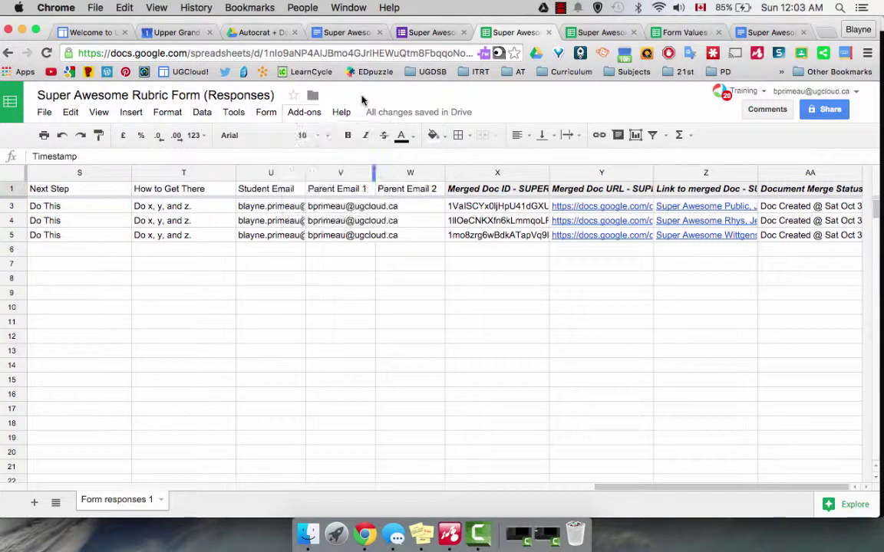
Switch to the Super Awesome Rubric Form and look over its available add-ons
{"action": "left_click", "coordinate": [427, 32]}
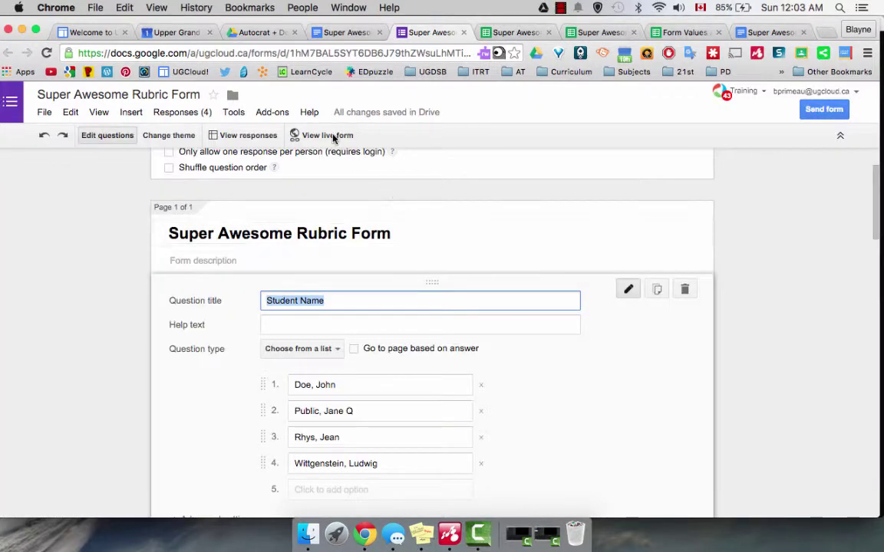
{"action": "left_click", "coordinate": [281, 113]}
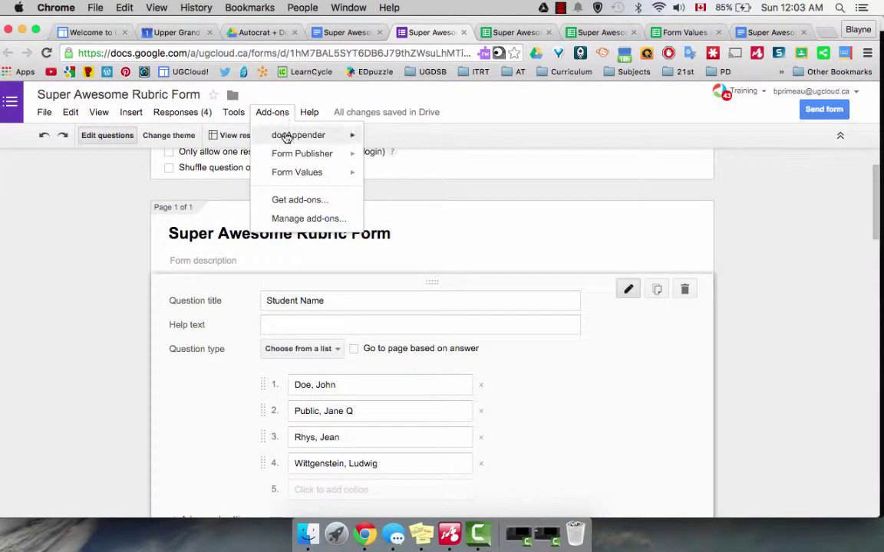
{"action": "mouse_move", "coordinate": [285, 136]}
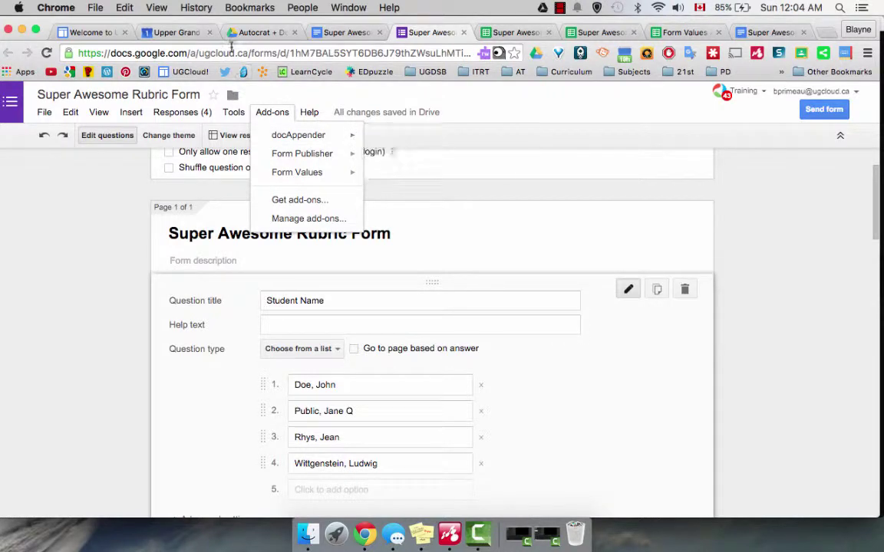
Inspect the Super Awesome Rubric Students folder in Google Drive, viewing the first student's document and closing it again
{"action": "left_click", "coordinate": [263, 32]}
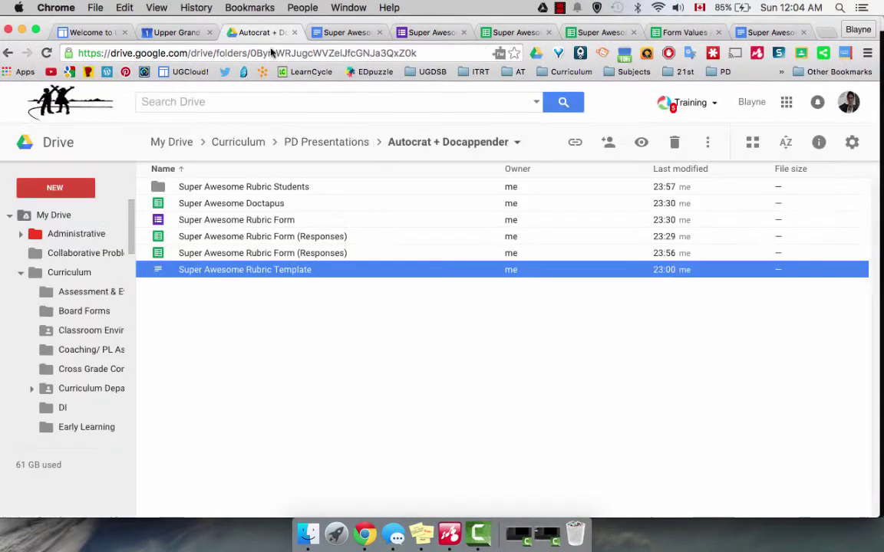
{"action": "left_click", "coordinate": [224, 188]}
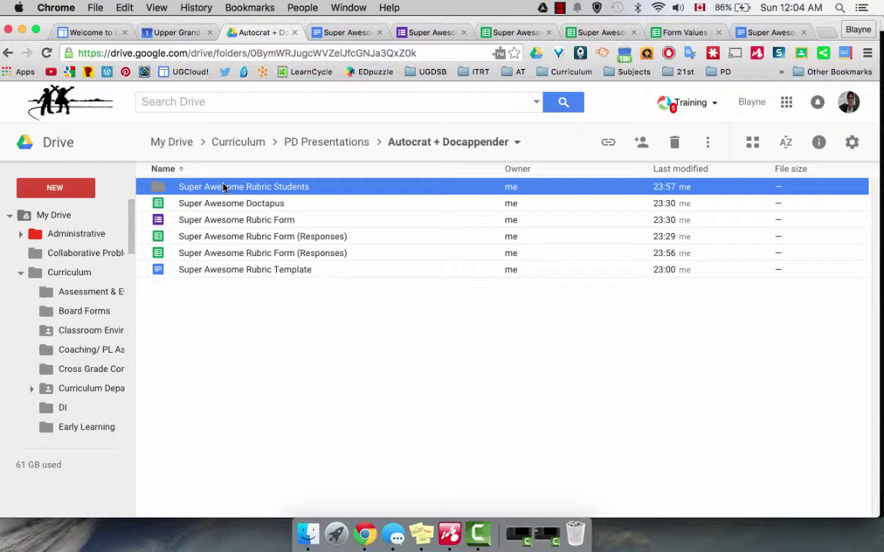
{"action": "double_click", "coordinate": [224, 188]}
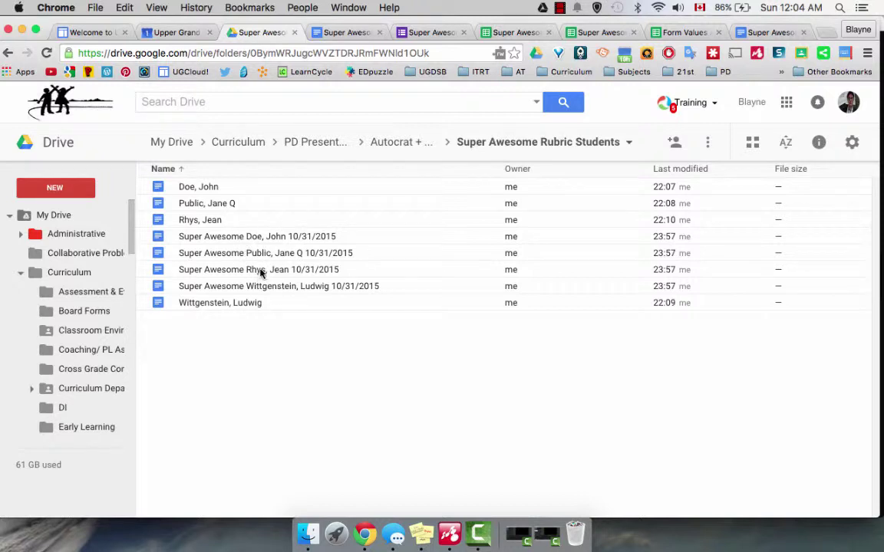
{"action": "double_click", "coordinate": [206, 189]}
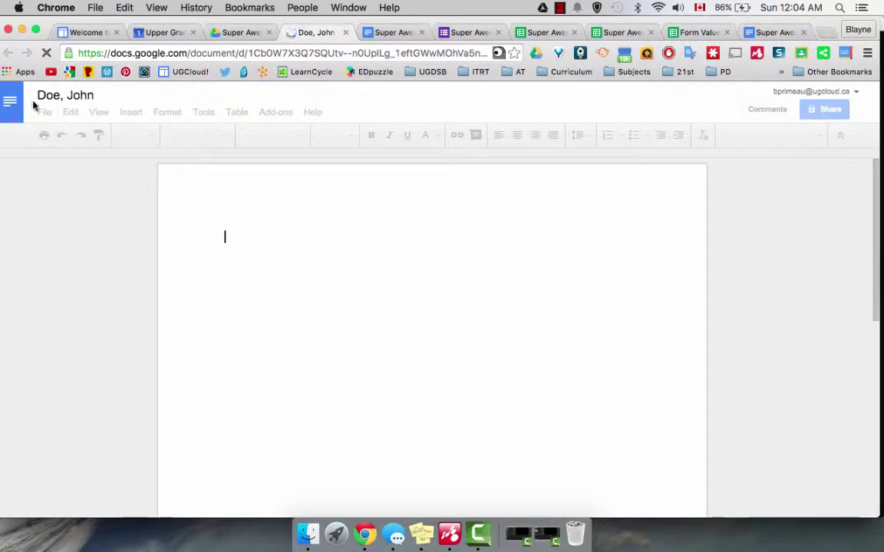
{"action": "left_click", "coordinate": [346, 34]}
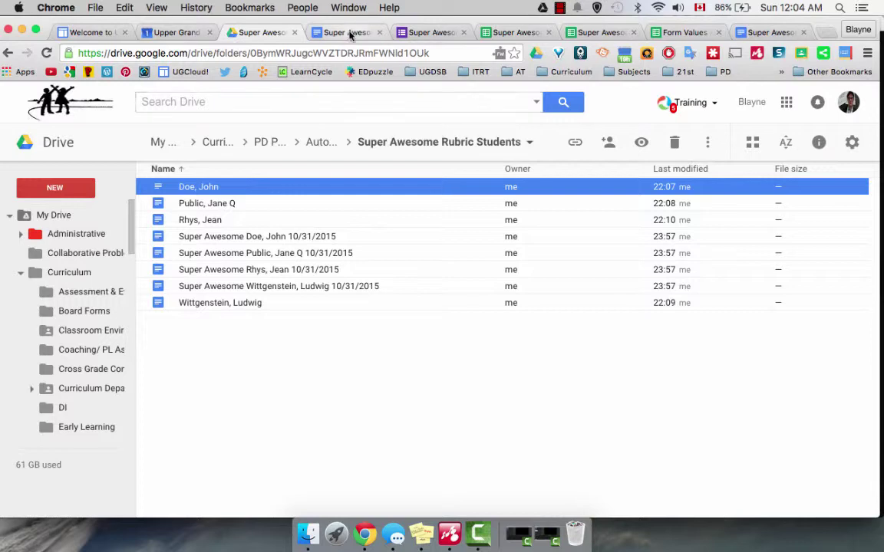
Return to the Super Awesome Rubric Form and open the docAppender sidebar
{"action": "left_click", "coordinate": [429, 33]}
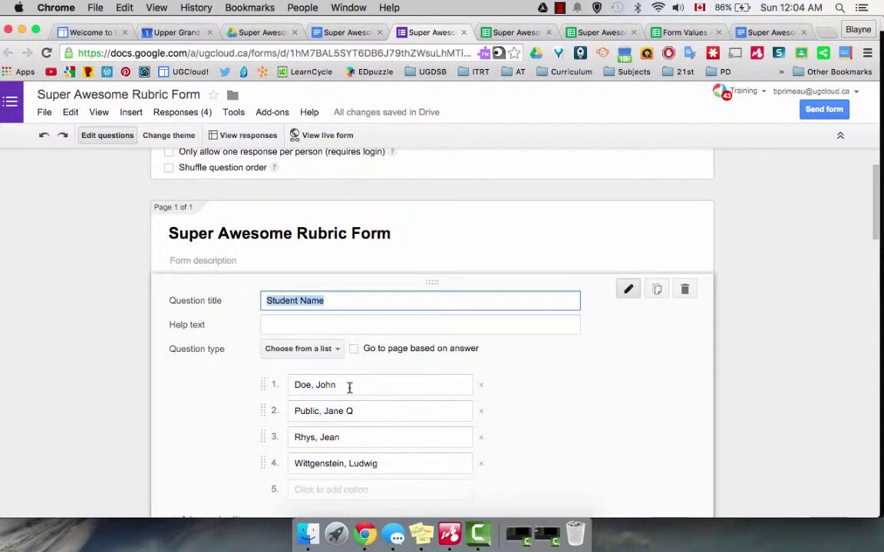
{"action": "left_click", "coordinate": [276, 113]}
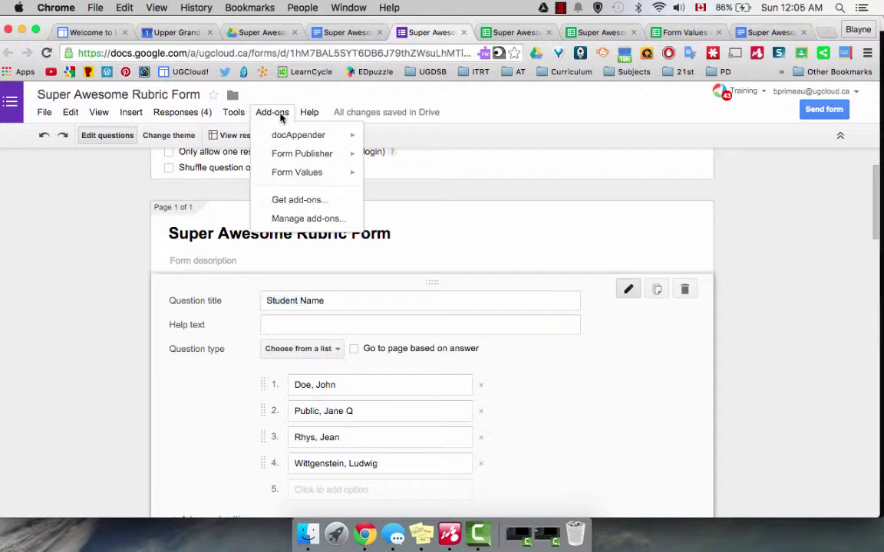
{"action": "mouse_move", "coordinate": [297, 140]}
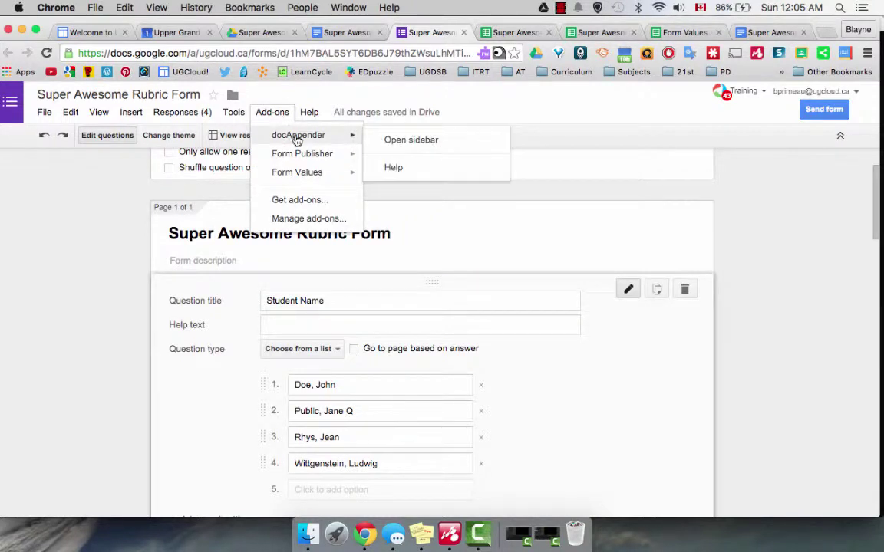
{"action": "left_click", "coordinate": [409, 140]}
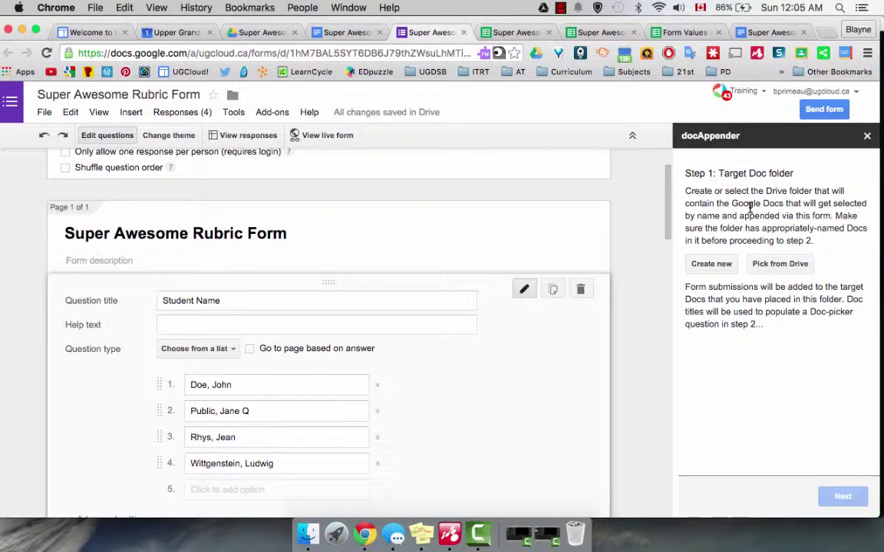
Choose the existing Super Awesome Rubric Students folder as docAppender's target Doc folder and proceed to the Doc-picker question
{"action": "left_click", "coordinate": [776, 264]}
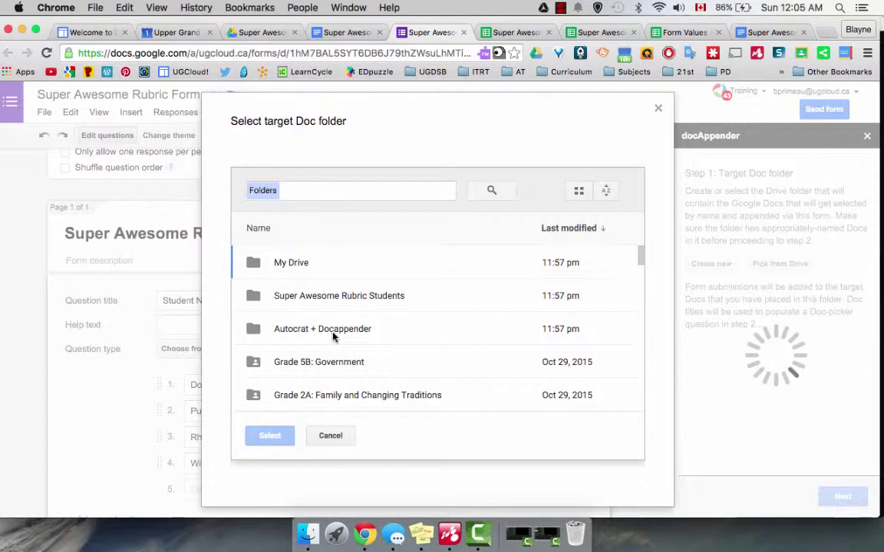
{"action": "left_click", "coordinate": [357, 304]}
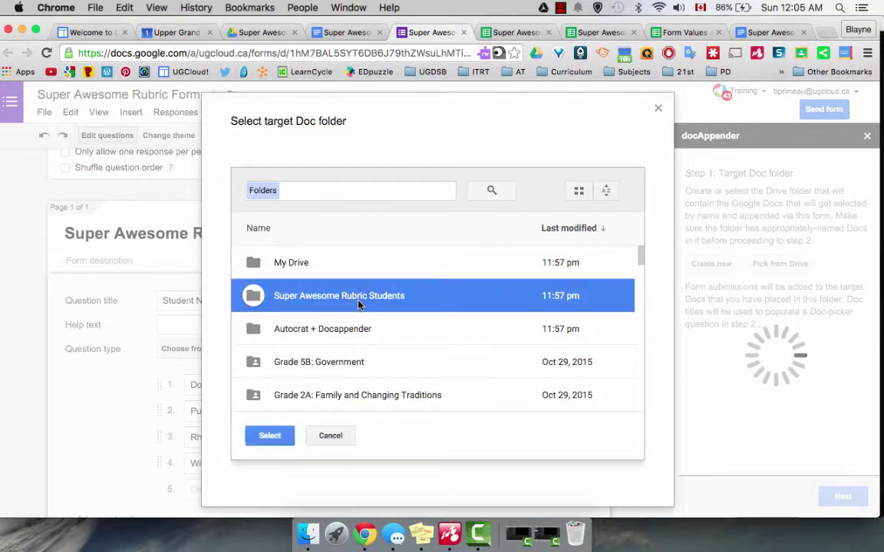
{"action": "left_click", "coordinate": [273, 439]}
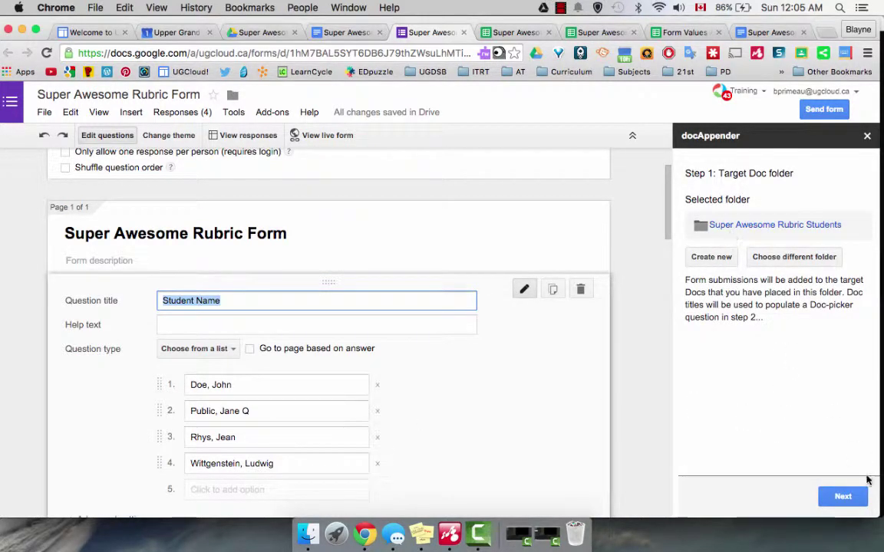
{"action": "left_click", "coordinate": [847, 498]}
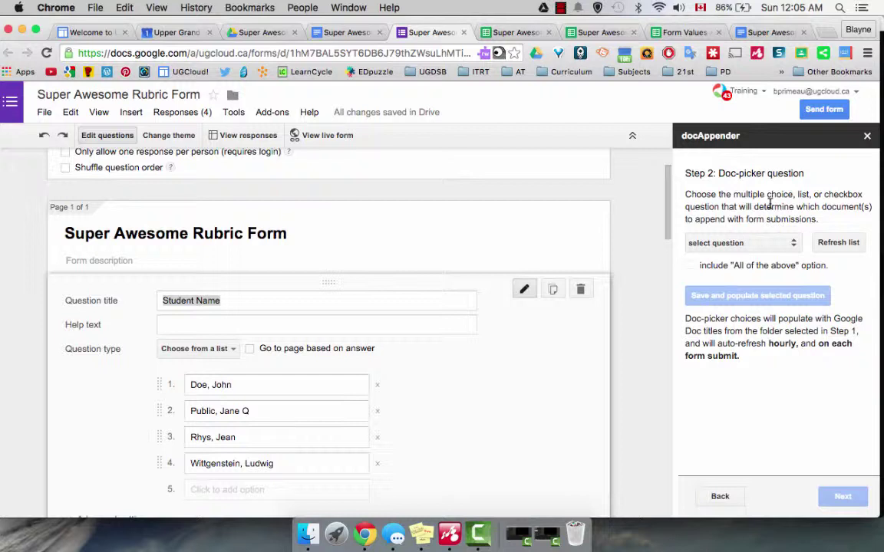
Refresh the question list, save and populate Student Name as the Doc-picker question, and proceed to the form values
{"action": "left_click", "coordinate": [699, 243]}
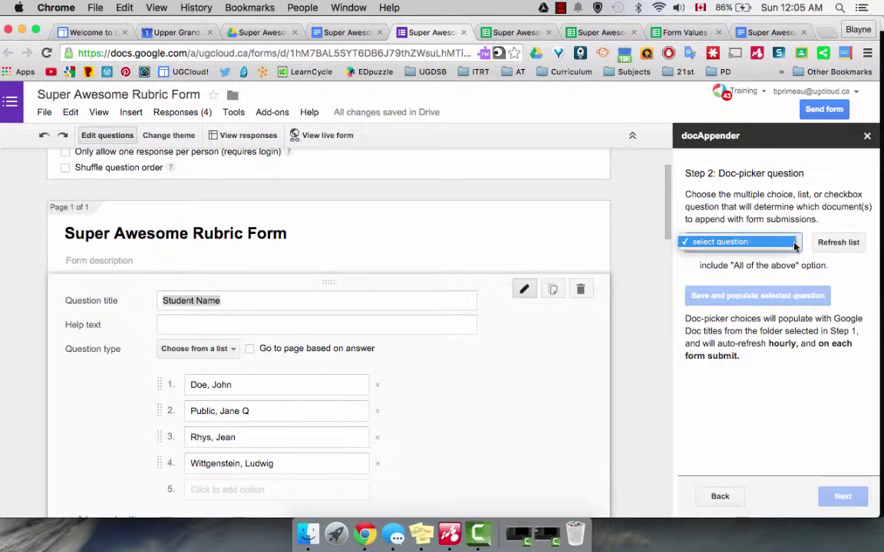
{"action": "left_click", "coordinate": [743, 242]}
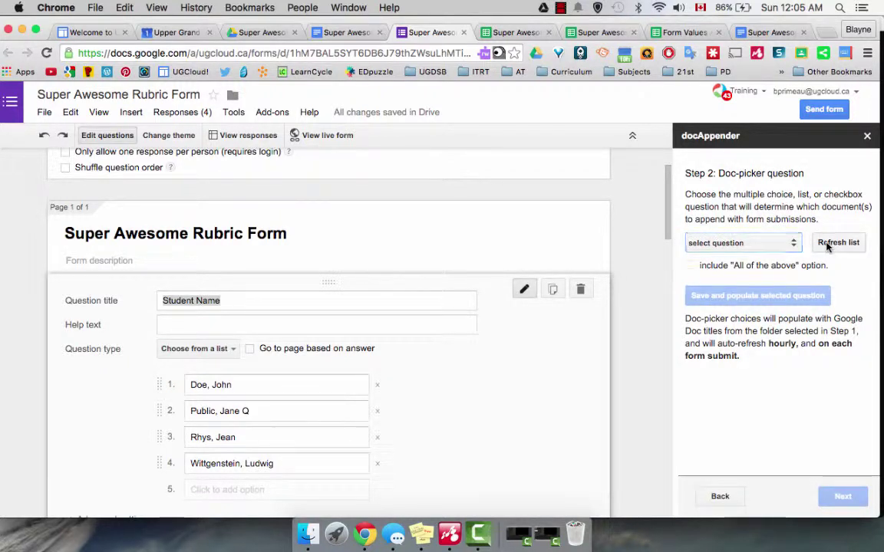
{"action": "left_click", "coordinate": [827, 244]}
{"action": "left_click", "coordinate": [794, 246]}
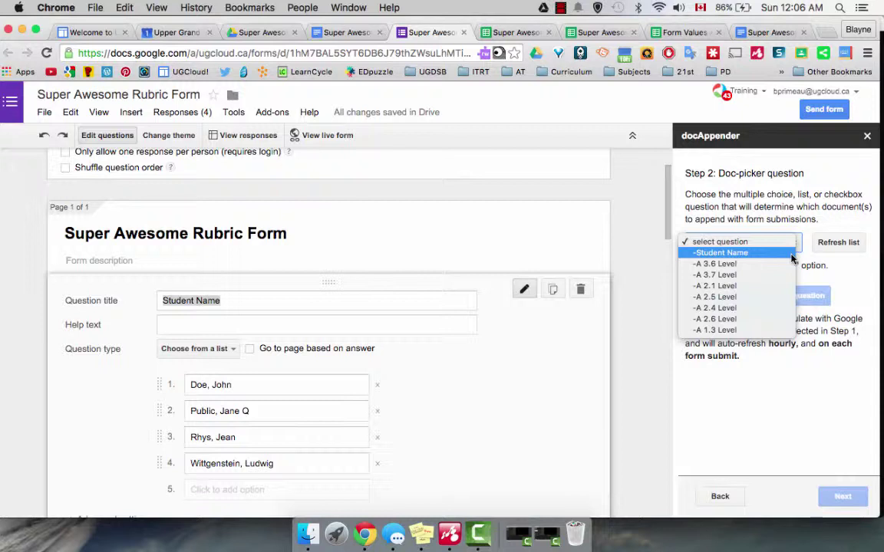
{"action": "left_click", "coordinate": [791, 253]}
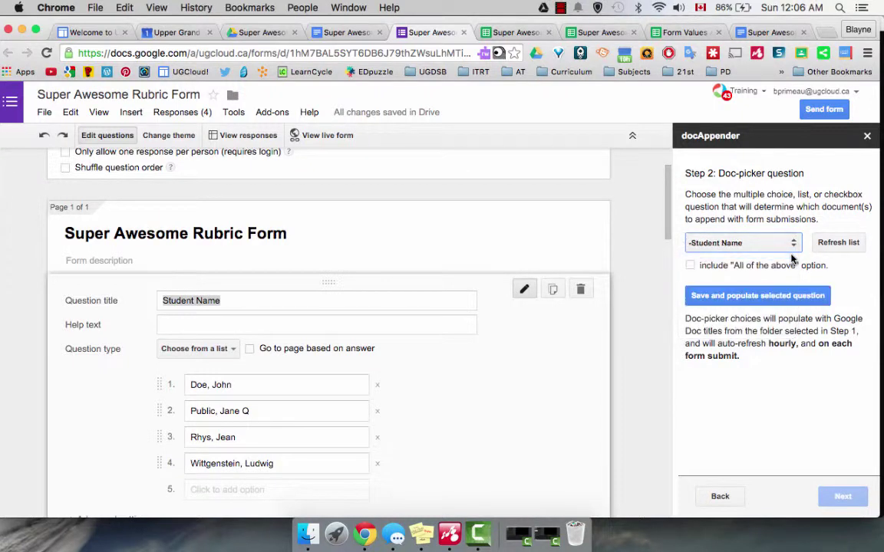
{"action": "left_click", "coordinate": [771, 300]}
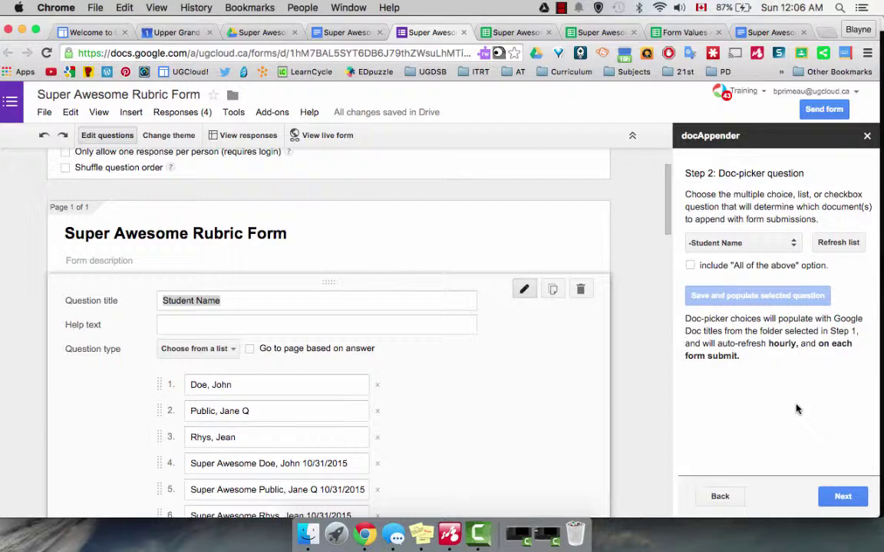
{"action": "scroll", "coordinate": [276, 425], "scroll_direction": "down", "scroll_amount": 3}
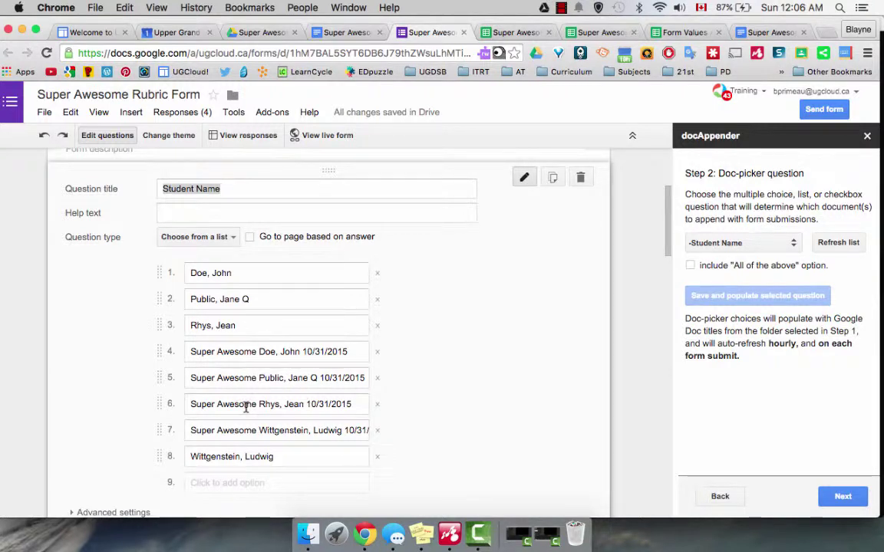
{"action": "left_click", "coordinate": [833, 497]}
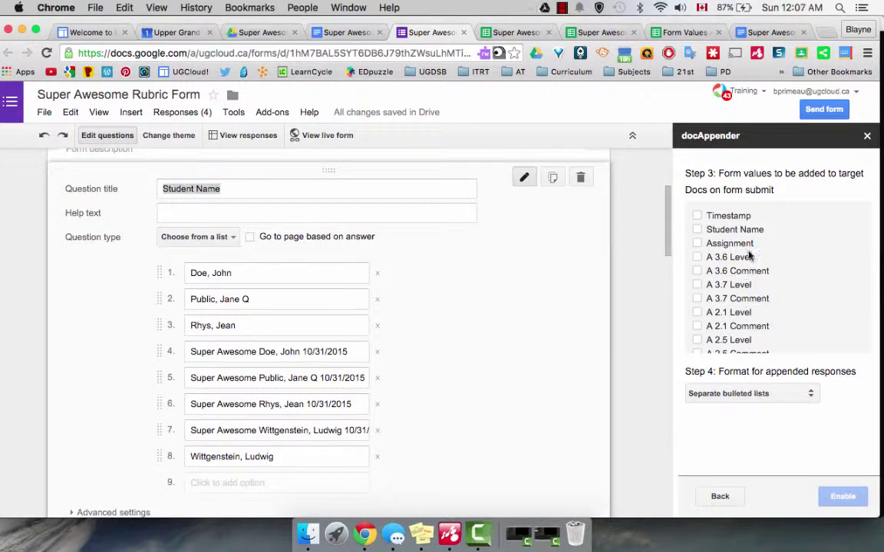
Include Assignment and the level and comment values for A 3.6, A 3.7 and A 2.1 in the appended responses
{"action": "left_click", "coordinate": [697, 243]}
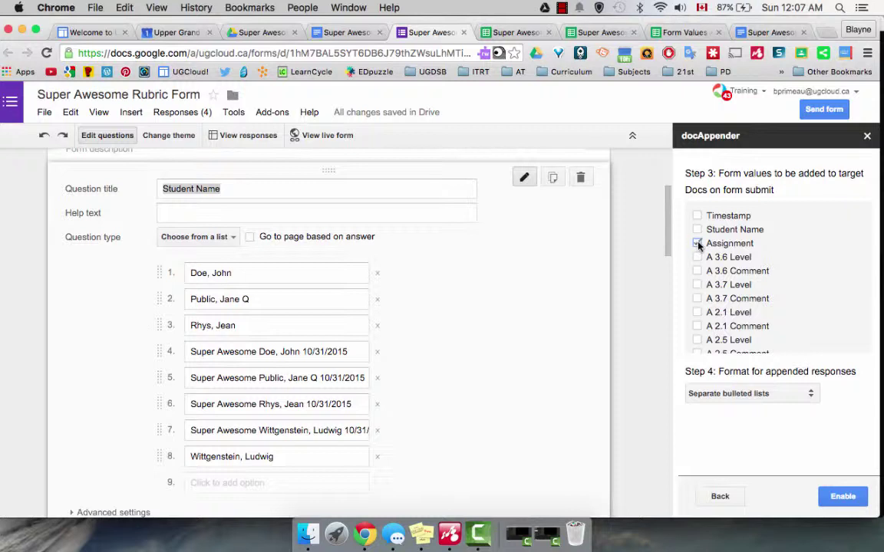
{"action": "left_click", "coordinate": [697, 257]}
{"action": "left_click", "coordinate": [697, 271]}
{"action": "left_click", "coordinate": [697, 285]}
{"action": "left_click", "coordinate": [697, 298]}
{"action": "left_click", "coordinate": [697, 312]}
{"action": "left_click", "coordinate": [696, 326]}
Include the level and comment values for A 2.5, A 2.4, A 2.6 and A 1.3 in the appended responses
{"action": "scroll", "coordinate": [696, 323], "scroll_direction": "down", "scroll_amount": 2}
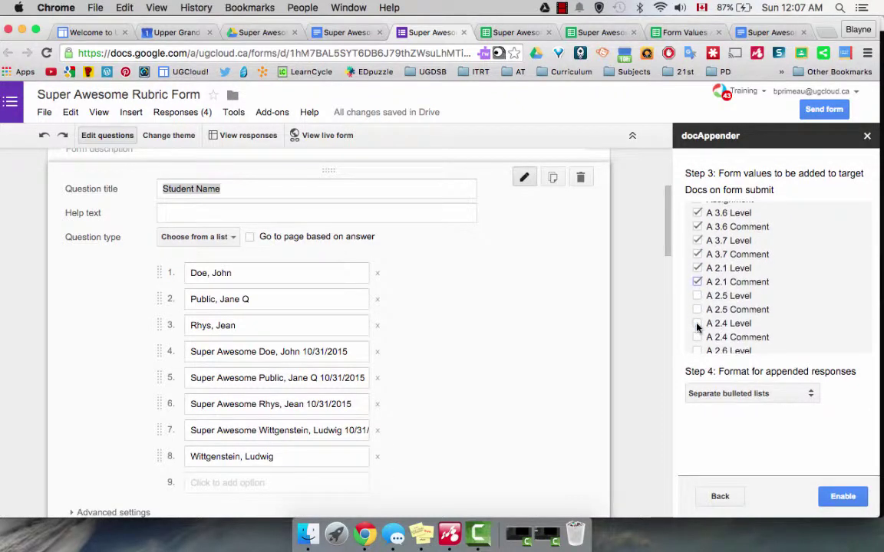
{"action": "left_click", "coordinate": [697, 295]}
{"action": "left_click", "coordinate": [698, 310]}
{"action": "left_click", "coordinate": [698, 323]}
{"action": "scroll", "coordinate": [699, 323], "scroll_direction": "down", "scroll_amount": 1}
{"action": "left_click", "coordinate": [698, 315]}
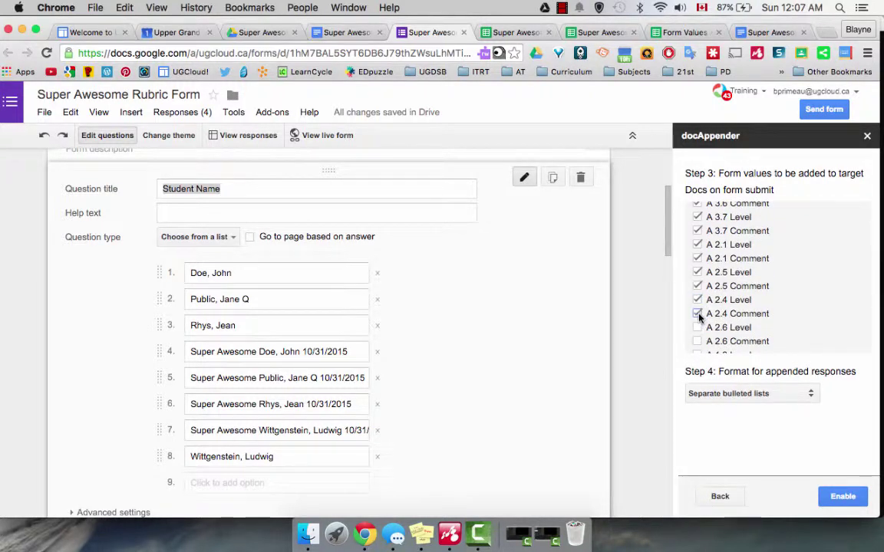
{"action": "scroll", "coordinate": [700, 315], "scroll_direction": "down", "scroll_amount": 1}
{"action": "left_click", "coordinate": [698, 312]}
{"action": "left_click", "coordinate": [698, 328]}
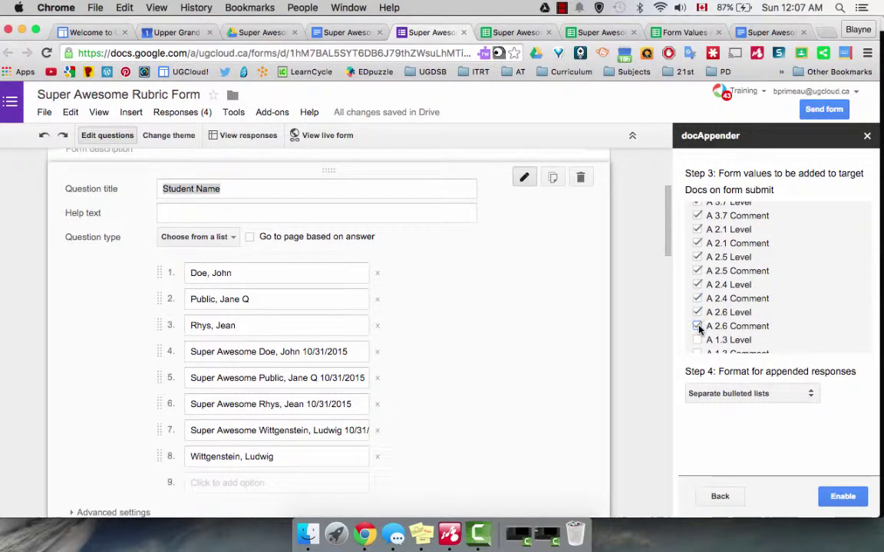
{"action": "scroll", "coordinate": [698, 322], "scroll_direction": "down", "scroll_amount": 1}
{"action": "left_click", "coordinate": [698, 315]}
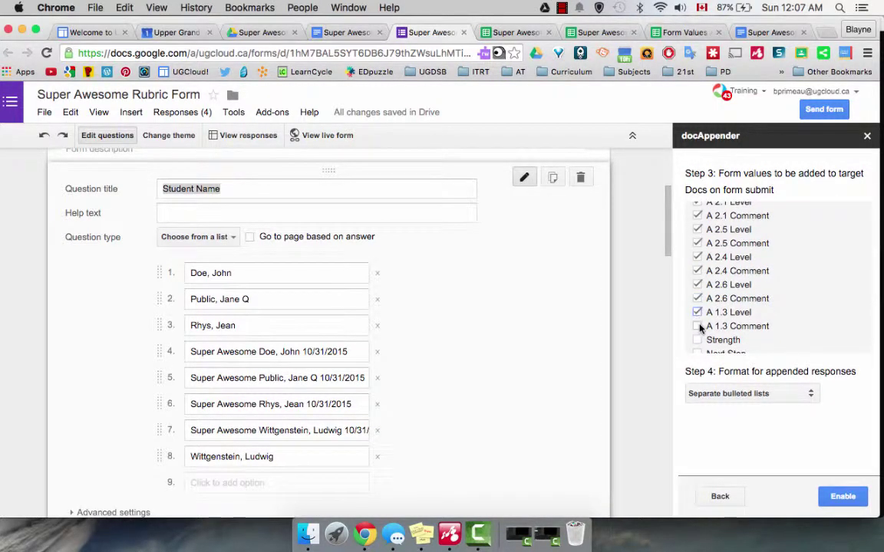
{"action": "scroll", "coordinate": [699, 328], "scroll_direction": "down", "scroll_amount": 1}
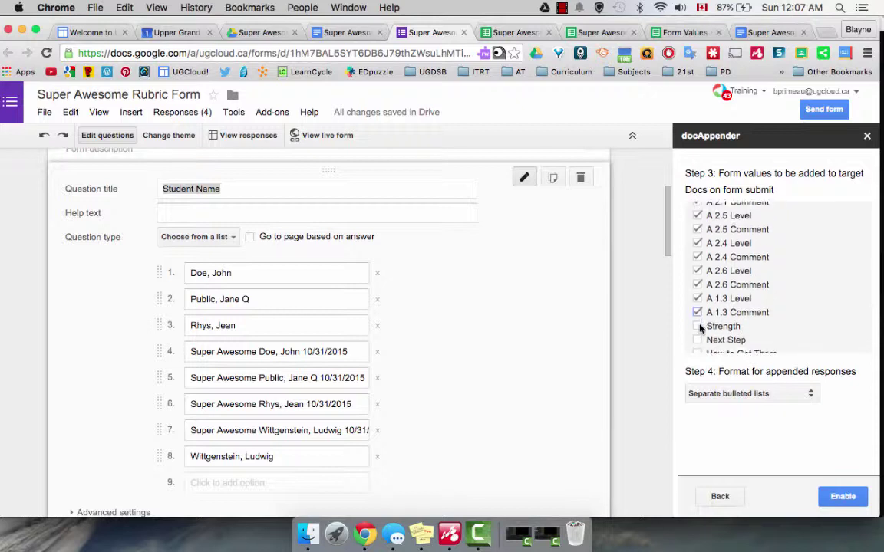
Include the Strength, Next Step and How to Get There values in the appended responses
{"action": "left_click", "coordinate": [699, 321]}
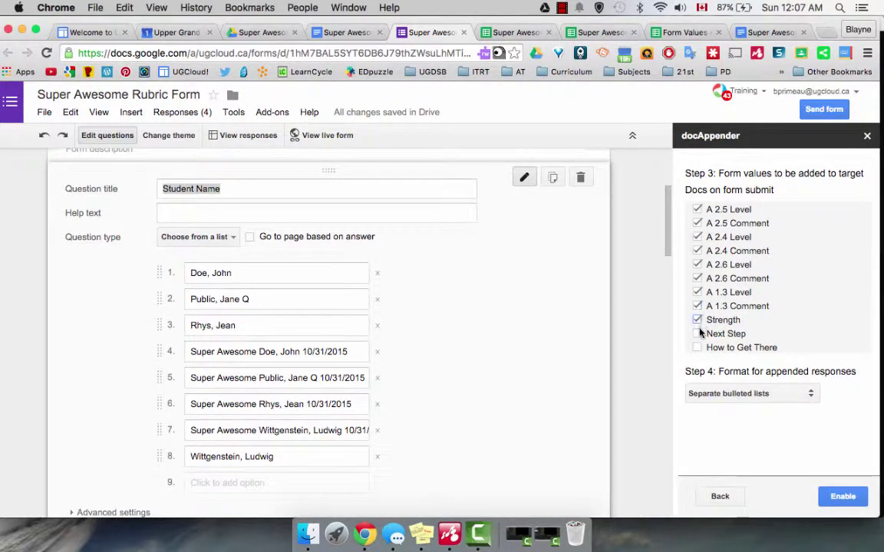
{"action": "left_click", "coordinate": [698, 334]}
{"action": "left_click", "coordinate": [699, 347]}
{"action": "scroll", "coordinate": [700, 349], "scroll_direction": "down", "scroll_amount": 1}
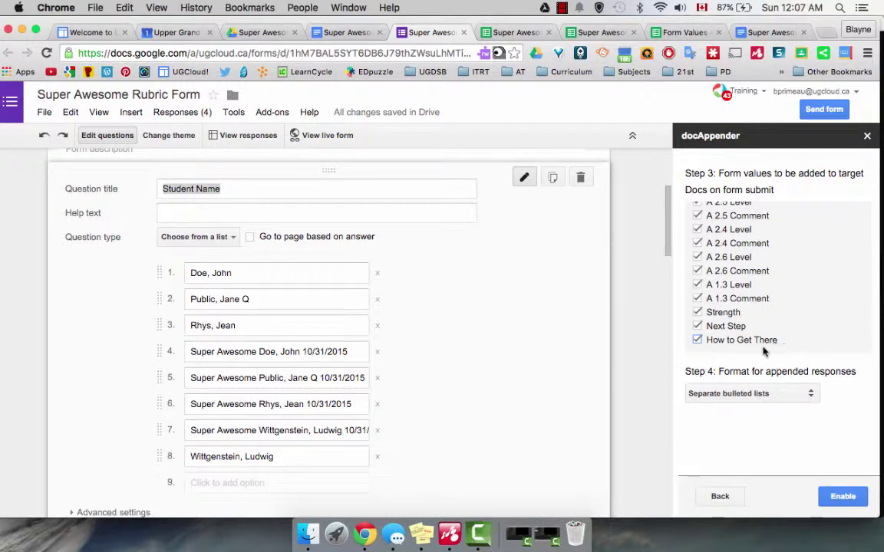
Set the appended-response format to Separate vertical tables, enable docAppender and close its sidebar
{"action": "left_click", "coordinate": [808, 394]}
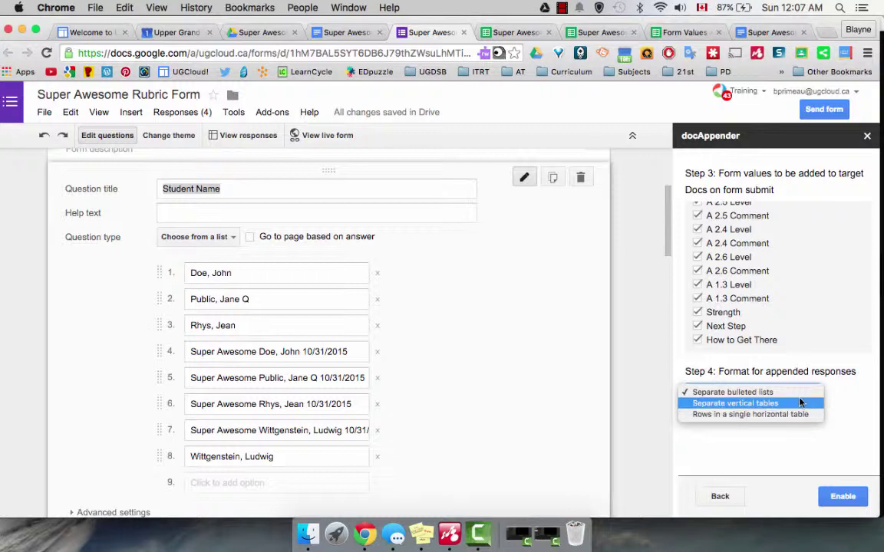
{"action": "left_click", "coordinate": [800, 403]}
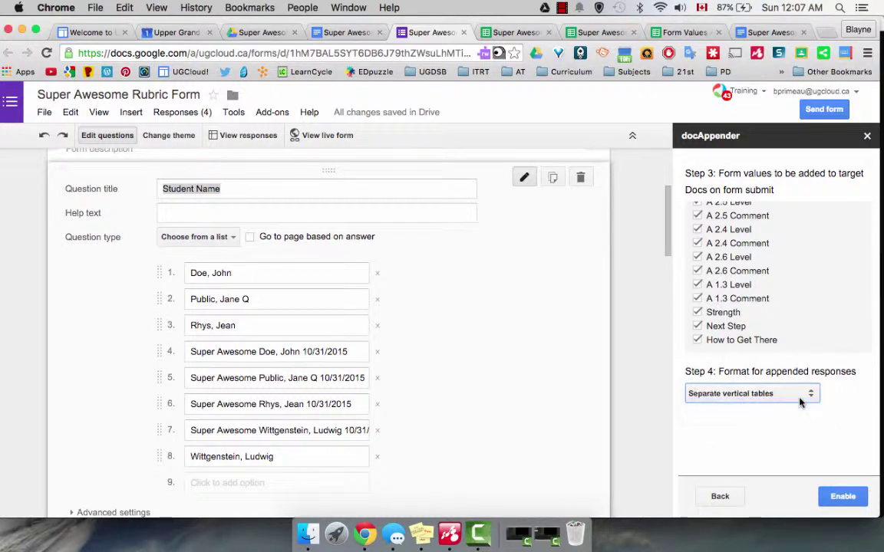
{"action": "left_click", "coordinate": [857, 496]}
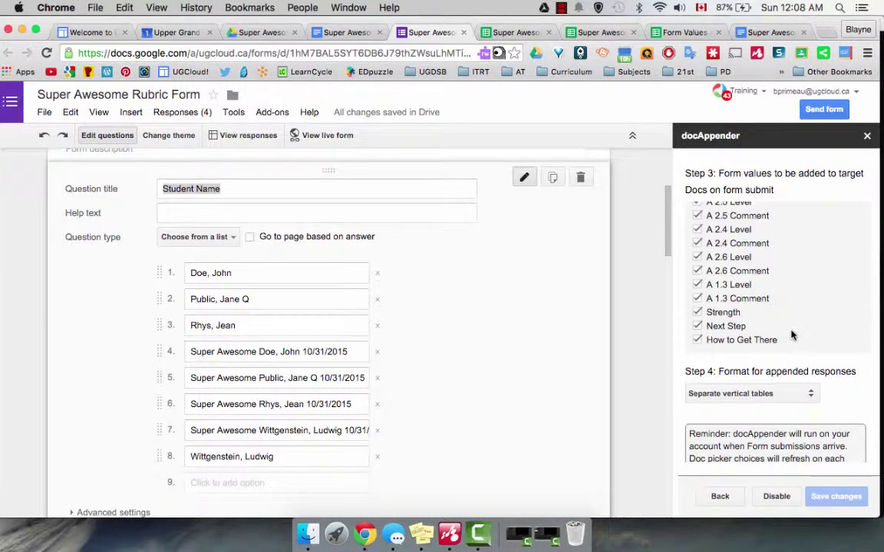
{"action": "scroll", "coordinate": [791, 335], "scroll_direction": "up", "scroll_amount": 10}
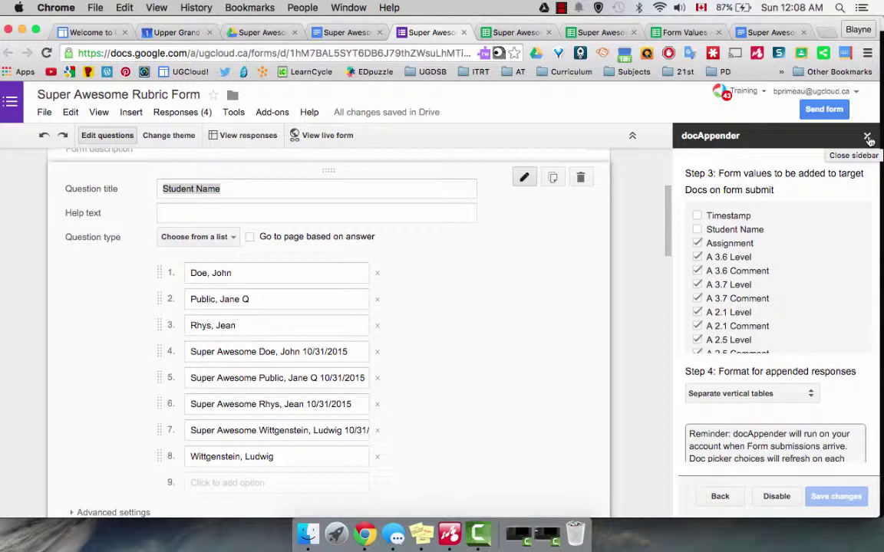
{"action": "left_click", "coordinate": [868, 137]}
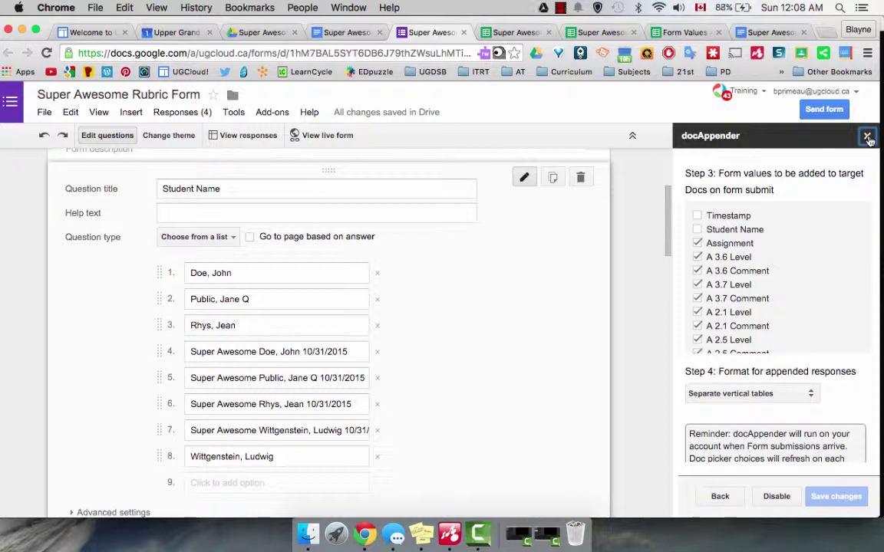
Open the first student's Doc in the Super Awesome Rubric Students folder, then return to the rubric form and open its live version
{"action": "left_click", "coordinate": [260, 35]}
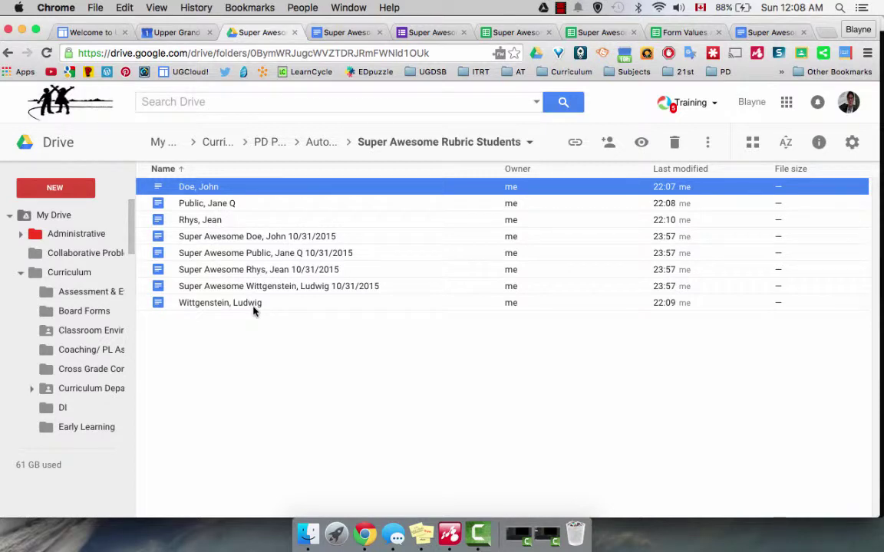
{"action": "double_click", "coordinate": [201, 187]}
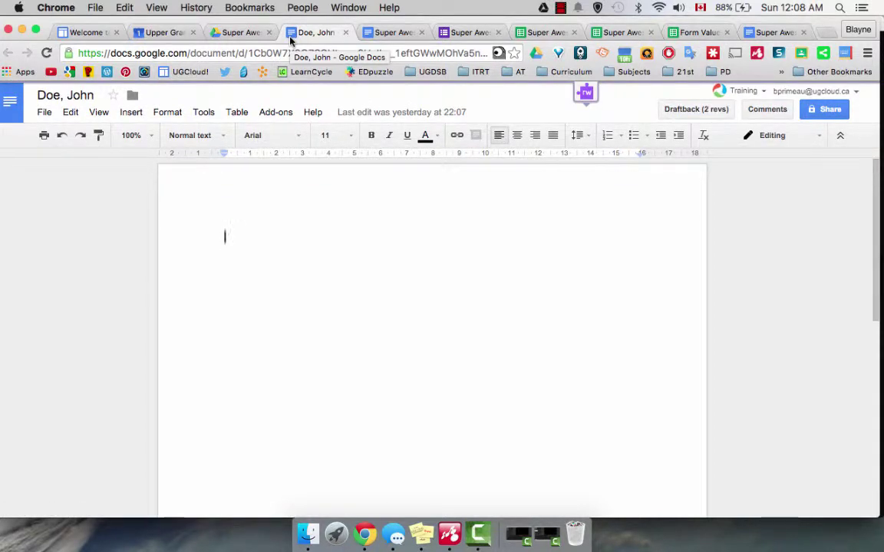
{"action": "left_click", "coordinate": [466, 32]}
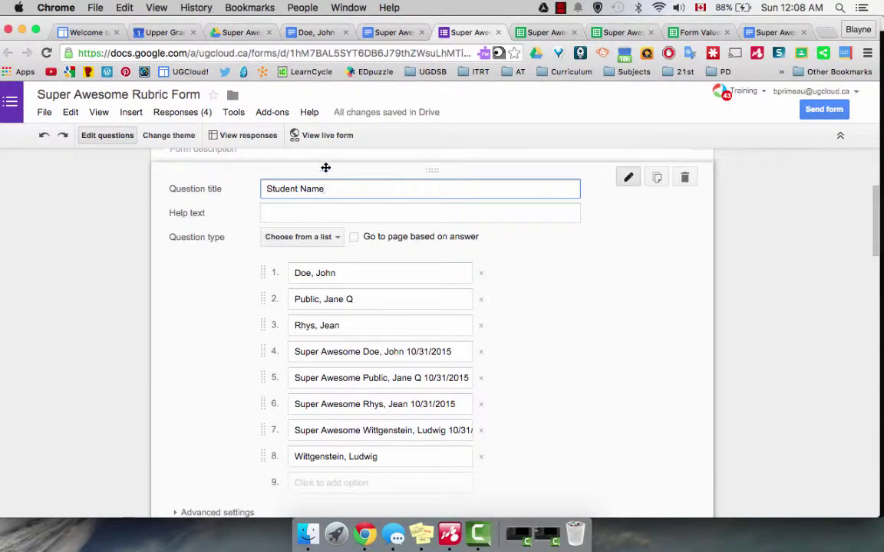
{"action": "left_click", "coordinate": [297, 135]}
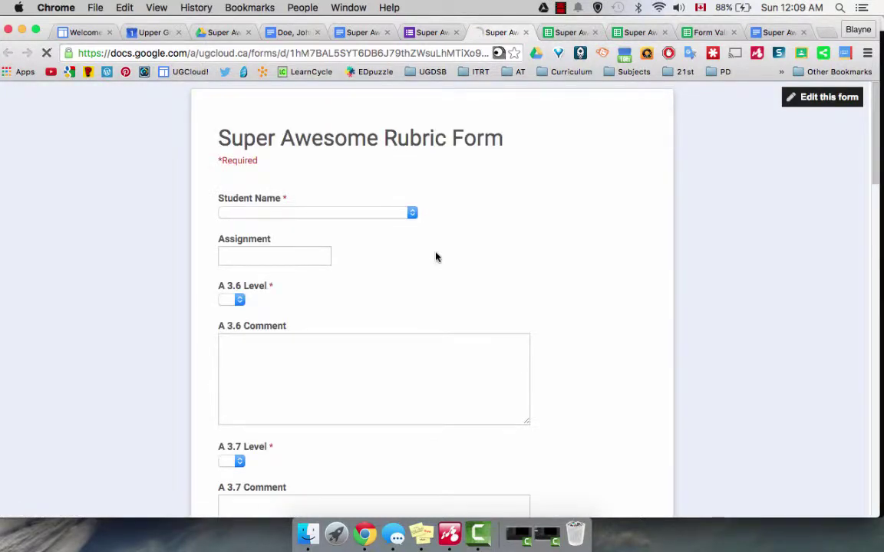
Select the first student in the list as Student Name and enter Super Awesome as the Assignment
{"action": "left_click", "coordinate": [412, 212]}
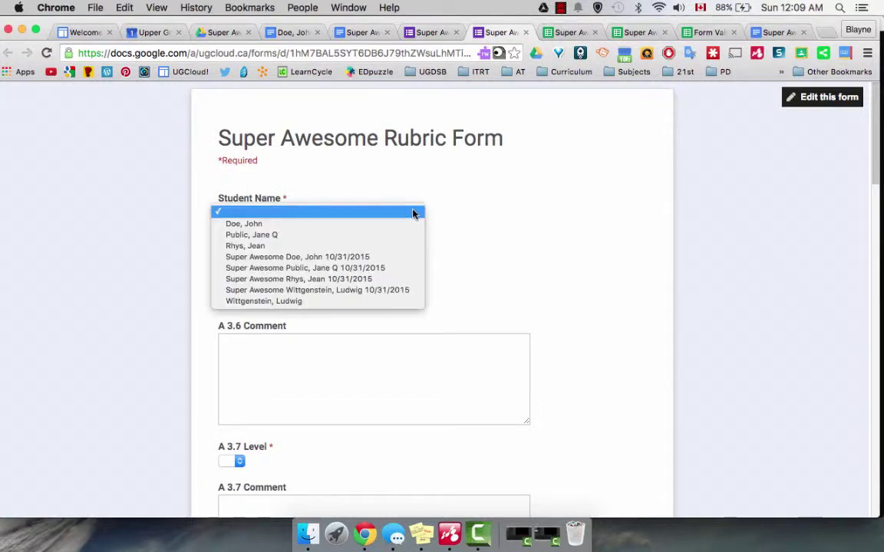
{"action": "left_click", "coordinate": [412, 224]}
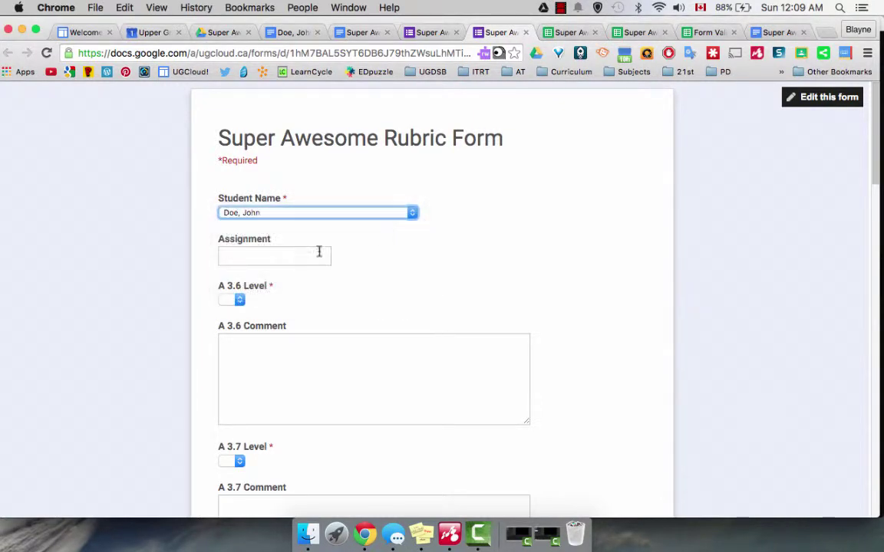
{"action": "left_click", "coordinate": [306, 255]}
{"action": "type", "text": "Sup"}
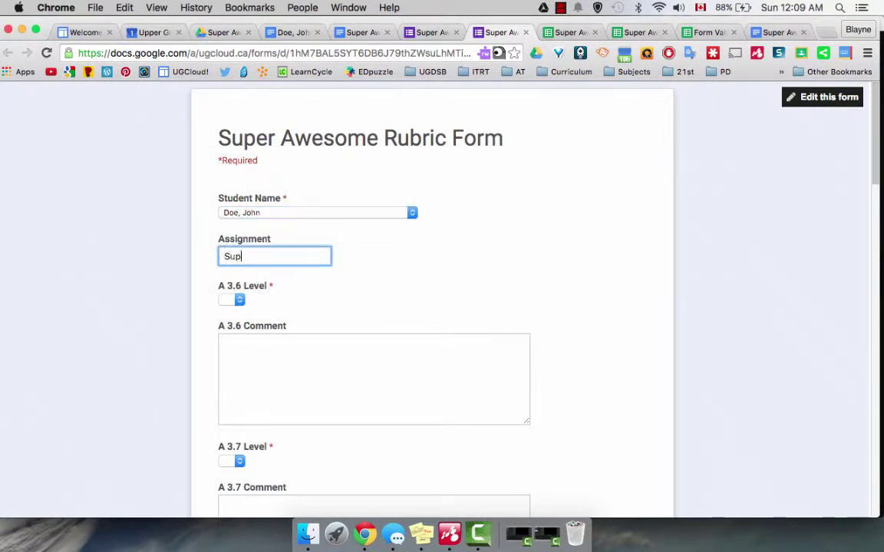
{"action": "type", "text": "er Aws"}
{"action": "type", "text": "some"}
Set A 3.6 Level to 3, enter Blah as its comment and copy that comment text
{"action": "left_click", "coordinate": [240, 299]}
{"action": "left_click", "coordinate": [237, 337]}
{"action": "left_click", "coordinate": [253, 356]}
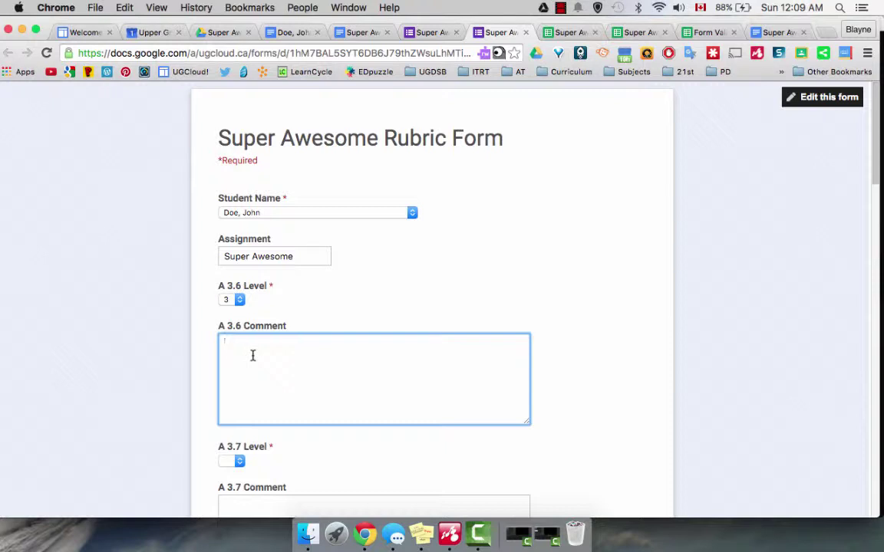
{"action": "type", "text": "$studentEmail"}
{"action": "left_click_drag", "start_coordinate": [316, 341], "coordinate": [223, 343]}
{"action": "key", "text": "super+c"}
{"action": "type", "text": "Blah"}
Set A 3.7 Level and A 2.1 Level to 3 and paste Blah as the comment for each
{"action": "scroll", "coordinate": [222, 345], "scroll_direction": "down", "scroll_amount": 2}
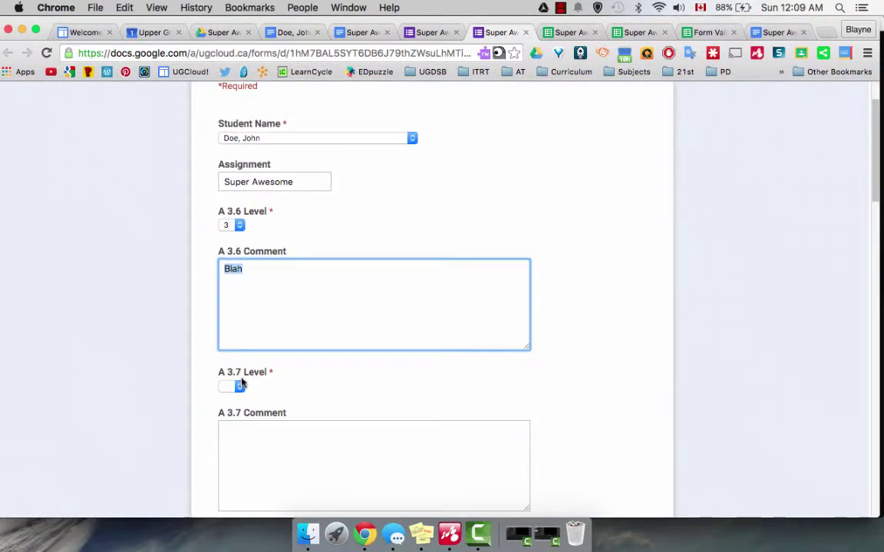
{"action": "left_click", "coordinate": [241, 383]}
{"action": "left_click", "coordinate": [229, 418]}
{"action": "left_click", "coordinate": [253, 452]}
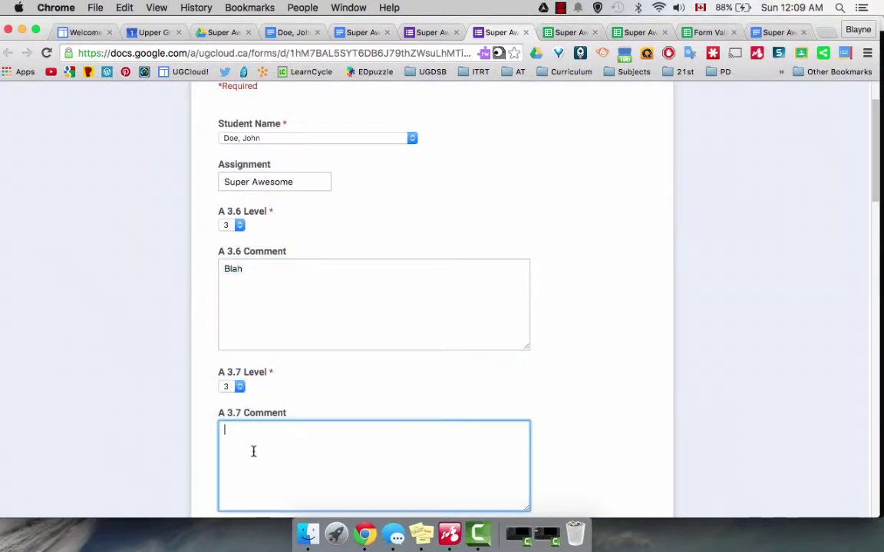
{"action": "key", "text": "super+v"}
{"action": "scroll", "coordinate": [253, 450], "scroll_direction": "down", "scroll_amount": 5}
{"action": "left_click", "coordinate": [238, 370]}
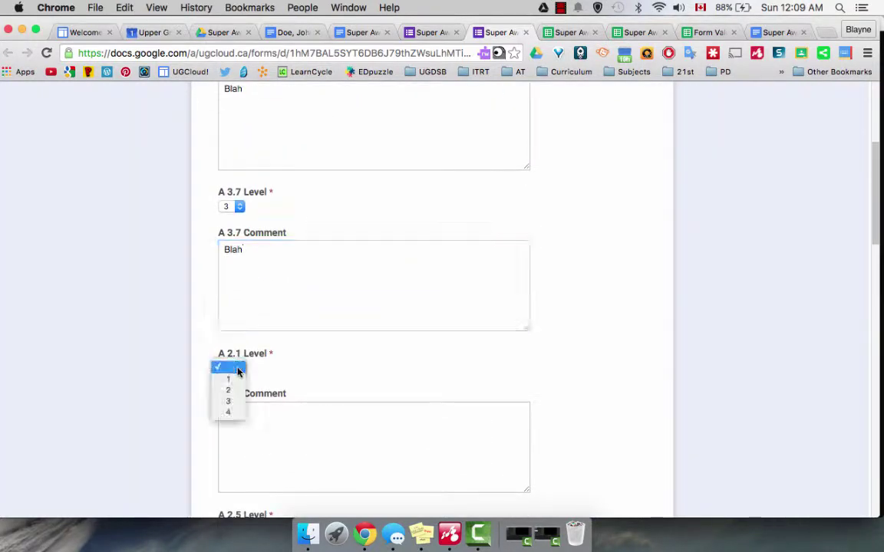
{"action": "left_click", "coordinate": [230, 402]}
{"action": "left_click", "coordinate": [246, 421]}
{"action": "key", "text": "super+v"}
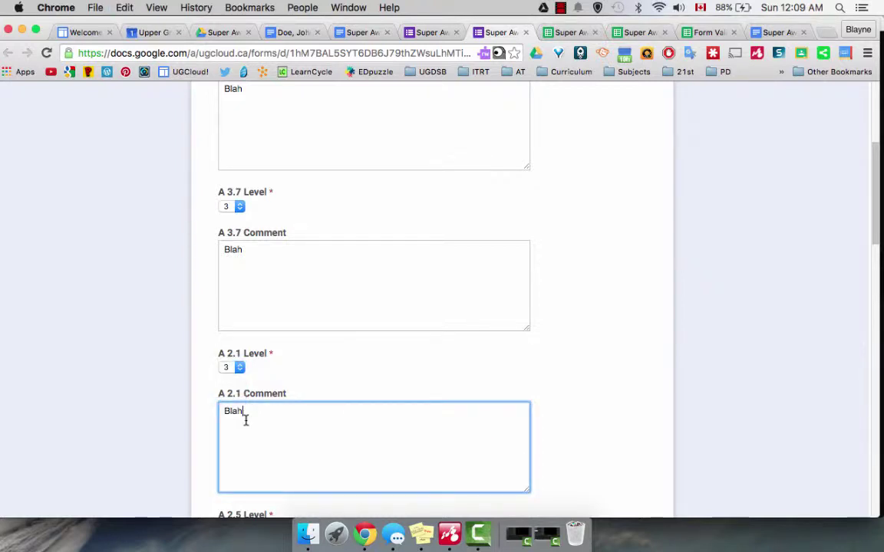
Set A 2.5 Level and A 2.4 Level to 3 and paste Blah as the comment for each
{"action": "scroll", "coordinate": [245, 421], "scroll_direction": "down", "scroll_amount": 3}
{"action": "left_click", "coordinate": [238, 409]}
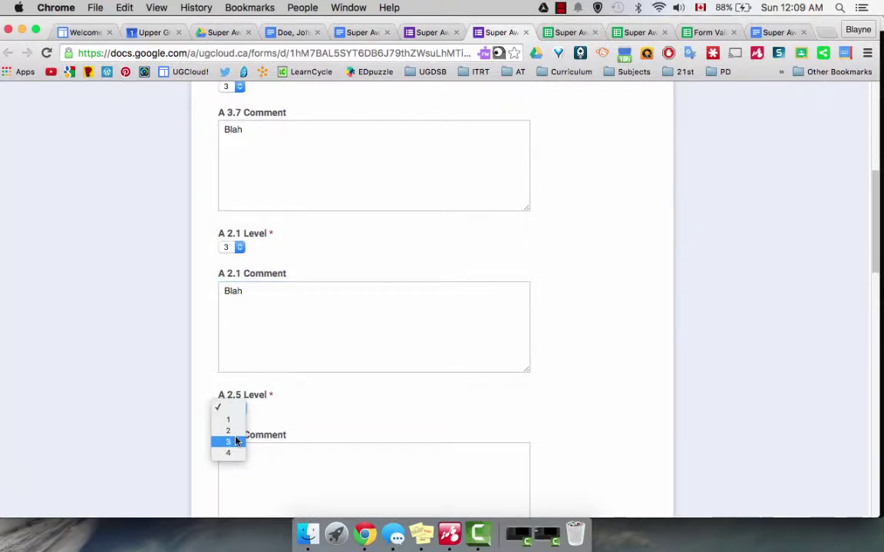
{"action": "left_click", "coordinate": [236, 441]}
{"action": "left_click", "coordinate": [242, 459]}
{"action": "key", "text": "super+v"}
{"action": "scroll", "coordinate": [243, 463], "scroll_direction": "down", "scroll_amount": 3}
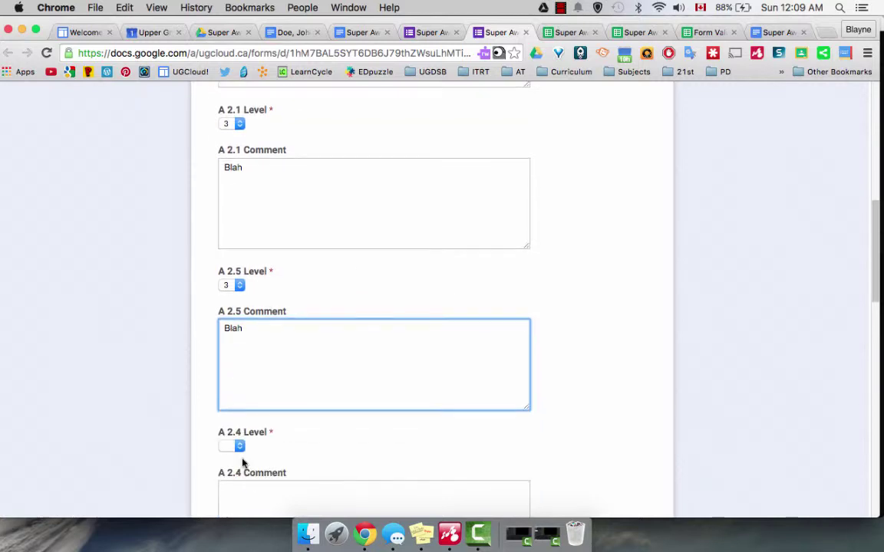
{"action": "left_click", "coordinate": [239, 446]}
{"action": "left_click", "coordinate": [235, 483]}
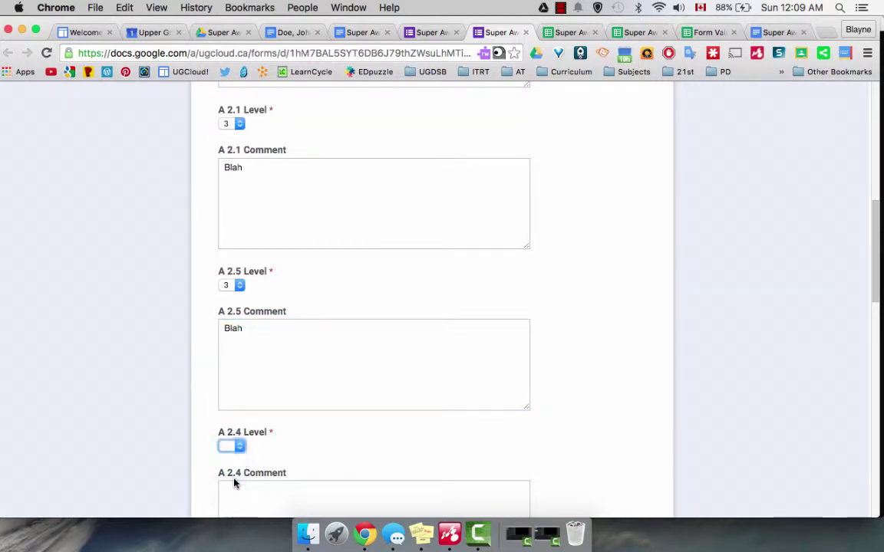
{"action": "scroll", "coordinate": [235, 483], "scroll_direction": "down", "scroll_amount": 1}
{"action": "left_click", "coordinate": [245, 463]}
{"action": "key", "text": "super+v"}
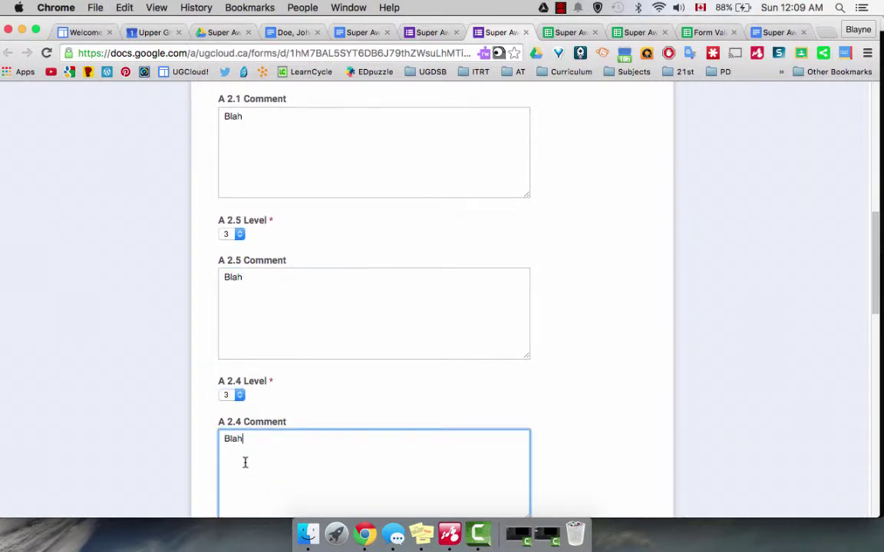
Set A 2.6 Level and A 1.3 Level to 3 and paste Blah as the comment for each
{"action": "scroll", "coordinate": [245, 463], "scroll_direction": "down", "scroll_amount": 3}
{"action": "left_click", "coordinate": [242, 400]}
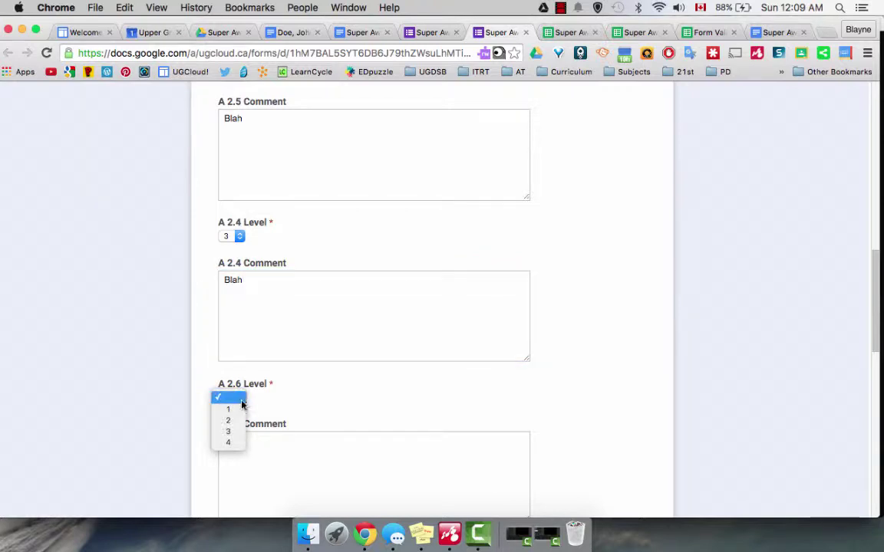
{"action": "left_click", "coordinate": [228, 431]}
{"action": "left_click", "coordinate": [249, 452]}
{"action": "key", "text": "super+v"}
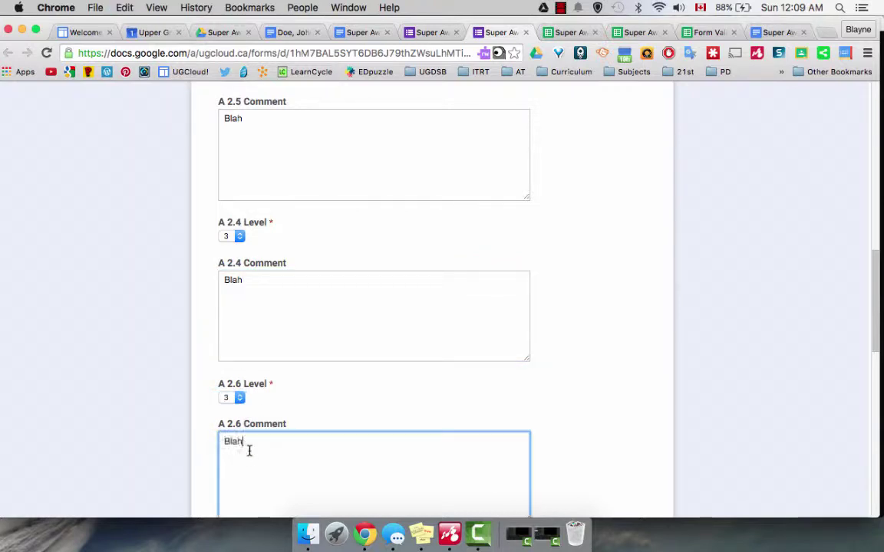
{"action": "scroll", "coordinate": [249, 452], "scroll_direction": "down", "scroll_amount": 3}
{"action": "left_click", "coordinate": [231, 376]}
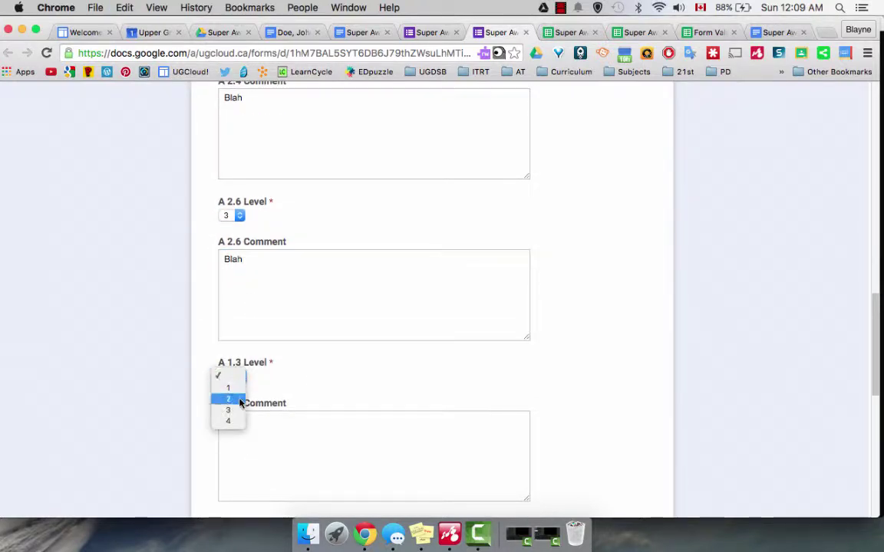
{"action": "left_click", "coordinate": [234, 410]}
{"action": "left_click", "coordinate": [252, 434]}
{"action": "key", "text": "super+v"}
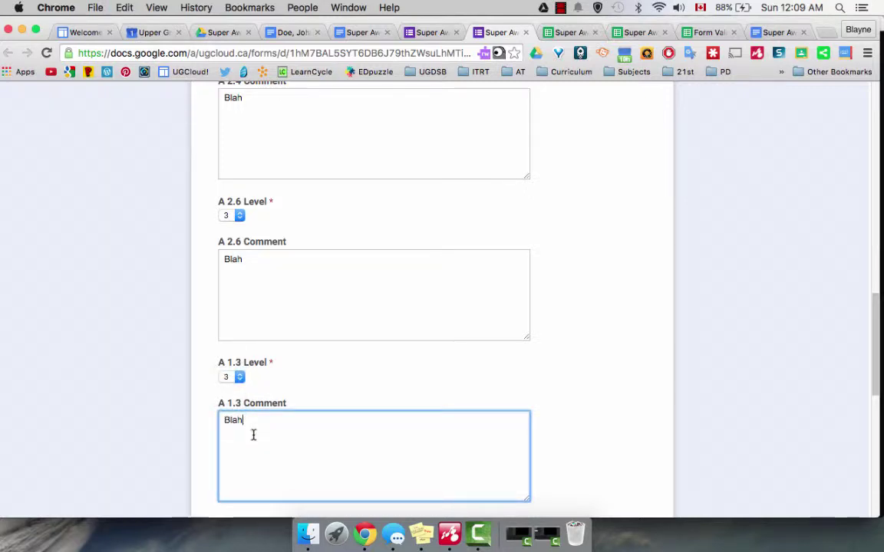
Enter Good Job as the Strength and Do This as the Next Step
{"action": "scroll", "coordinate": [252, 434], "scroll_direction": "down", "scroll_amount": 3}
{"action": "left_click", "coordinate": [265, 405]}
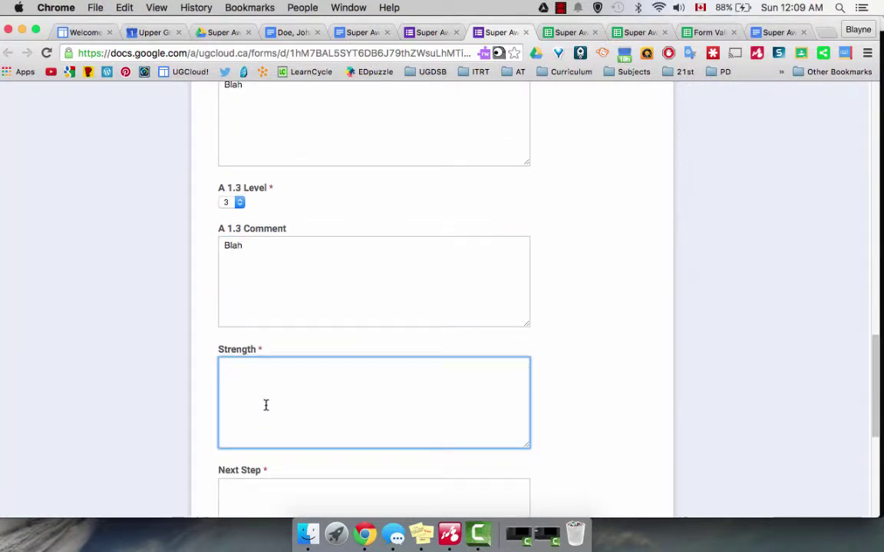
{"action": "type", "text": "Good Job"}
{"action": "left_click", "coordinate": [283, 509]}
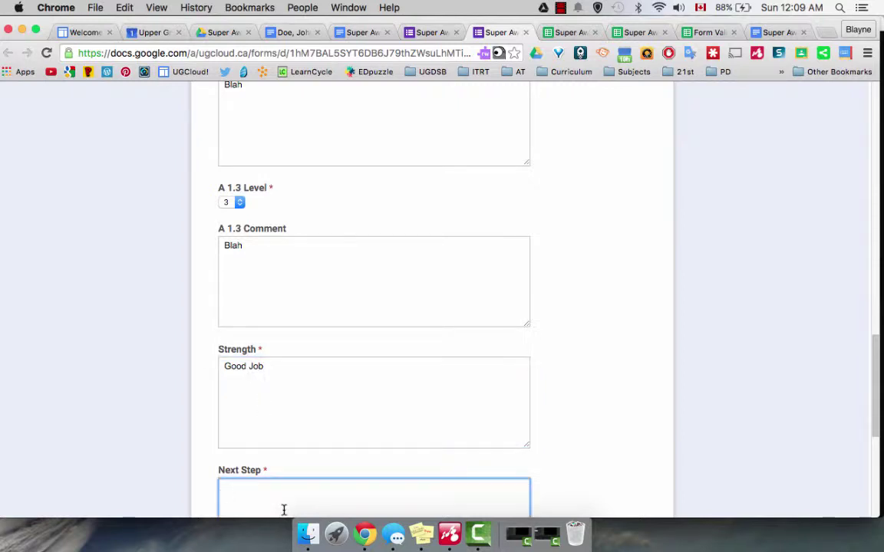
{"action": "type", "text": "Do This"}
{"action": "scroll", "coordinate": [283, 509], "scroll_direction": "down", "scroll_amount": 1}
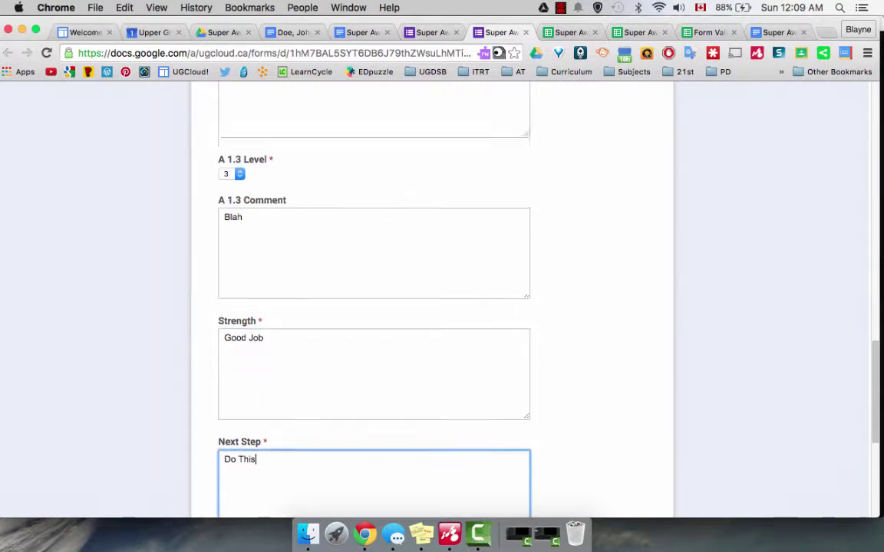
Enter "Do x, y, and z." as How to Get There and submit the rubric form
{"action": "scroll", "coordinate": [279, 475], "scroll_direction": "down", "scroll_amount": 5}
{"action": "left_click", "coordinate": [285, 446]}
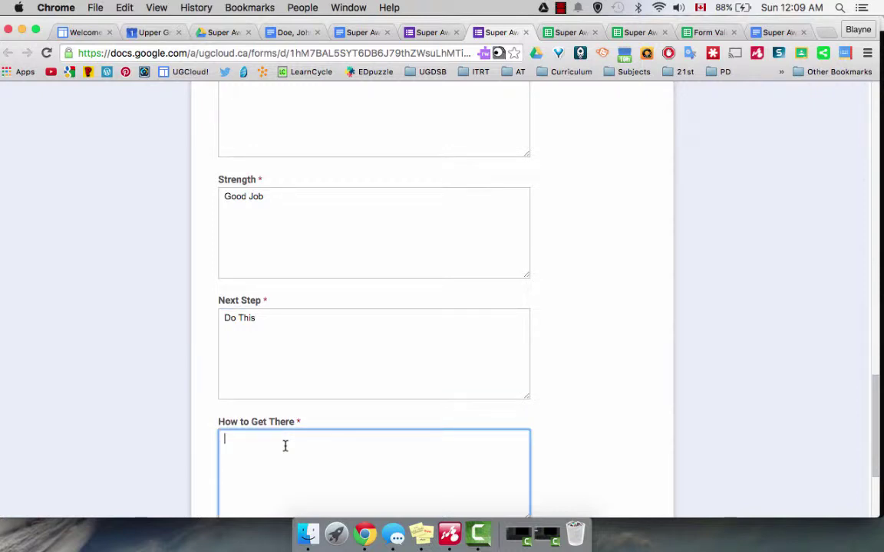
{"action": "type", "text": "Do x, y, and z."}
{"action": "scroll", "coordinate": [286, 449], "scroll_direction": "down", "scroll_amount": 3}
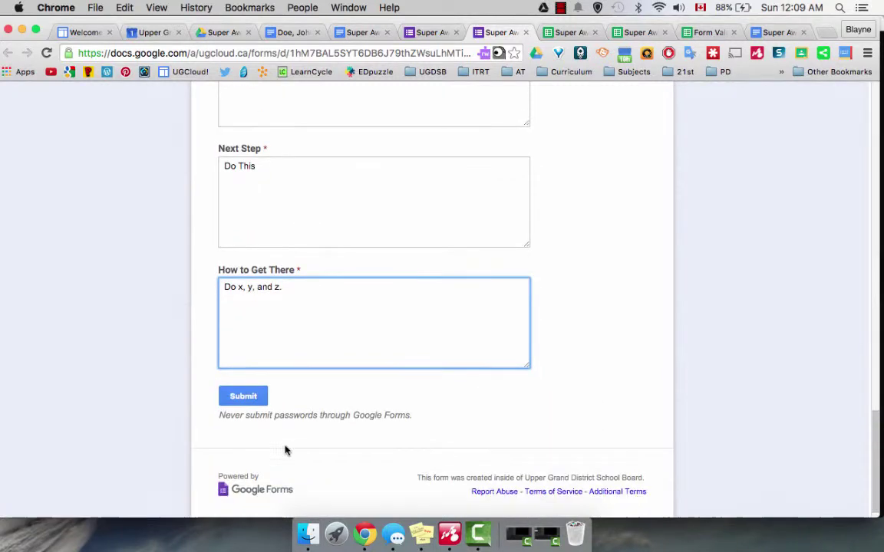
{"action": "left_click", "coordinate": [243, 397]}
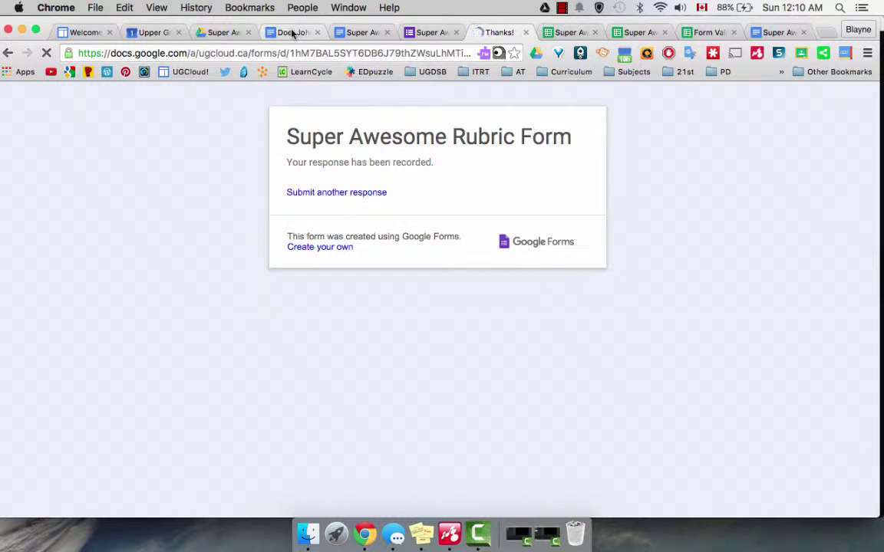
Switch to the student's Google Doc to check the appended rubric response
{"action": "left_click", "coordinate": [292, 33]}
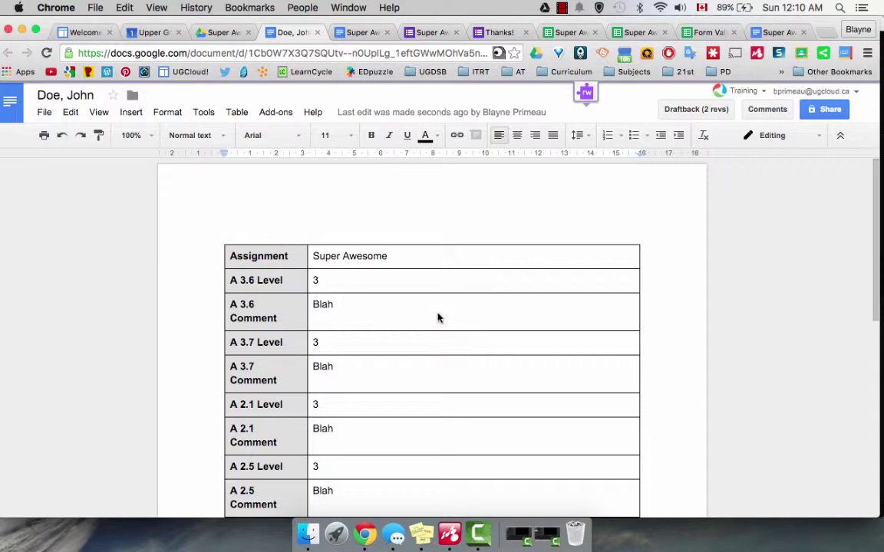
{"action": "key", "text": "super+alt+2"}
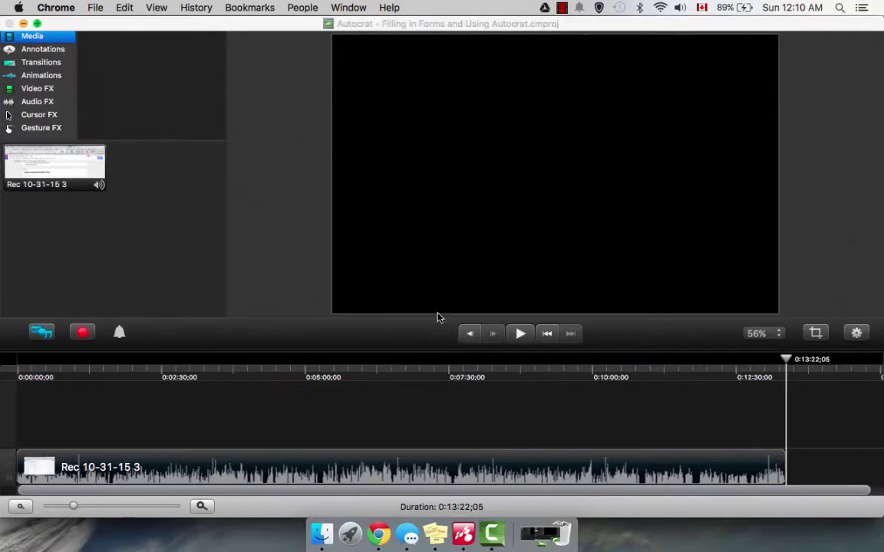
{"action": "left_click", "coordinate": [23, 24]}
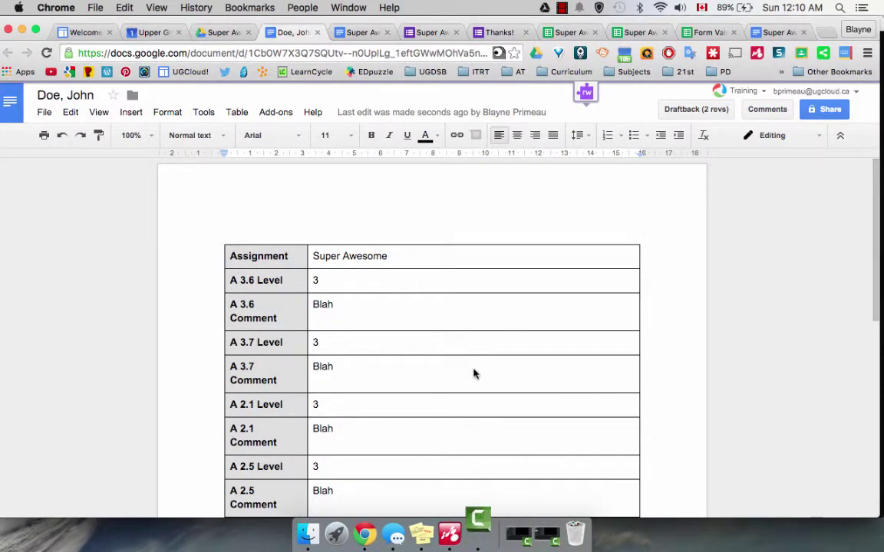
Examine the appended rubric table in the student's document, from the Assignment row through How to Get There
{"action": "scroll", "coordinate": [474, 373], "scroll_direction": "down", "scroll_amount": 2}
{"action": "scroll", "coordinate": [474, 370], "scroll_direction": "down", "scroll_amount": 10}
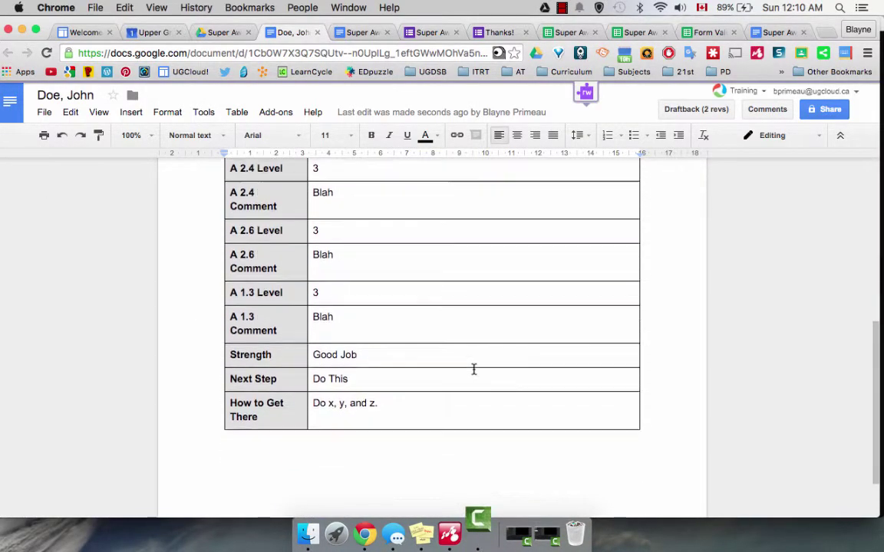
{"action": "scroll", "coordinate": [473, 369], "scroll_direction": "up", "scroll_amount": 10}
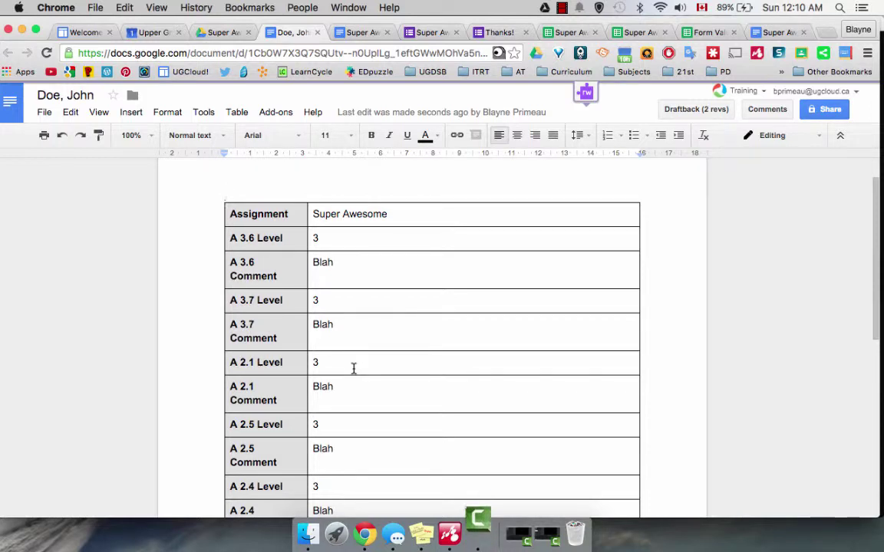
{"action": "scroll", "coordinate": [354, 368], "scroll_direction": "down", "scroll_amount": 2}
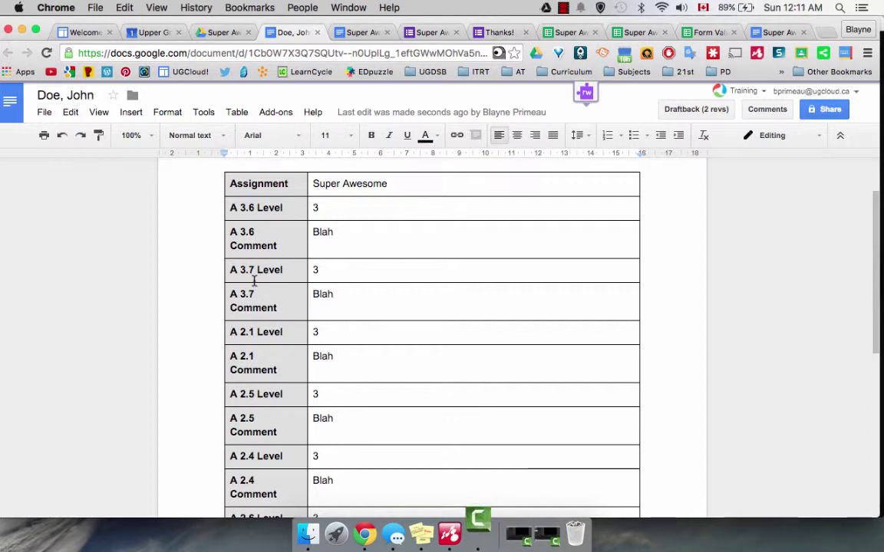
{"action": "scroll", "coordinate": [253, 280], "scroll_direction": "down", "scroll_amount": 5}
{"action": "scroll", "coordinate": [254, 280], "scroll_direction": "up", "scroll_amount": 5}
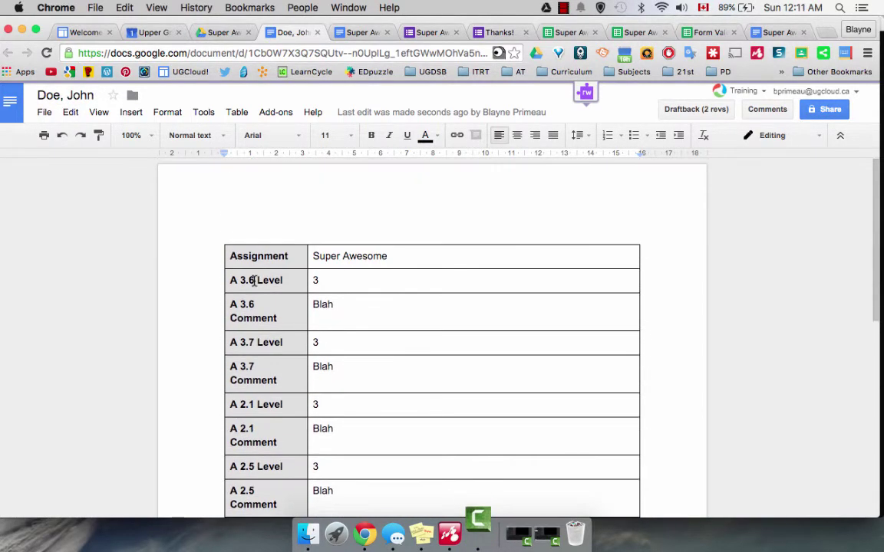
{"action": "scroll", "coordinate": [254, 281], "scroll_direction": "down", "scroll_amount": 3}
{"action": "scroll", "coordinate": [254, 281], "scroll_direction": "down", "scroll_amount": 3}
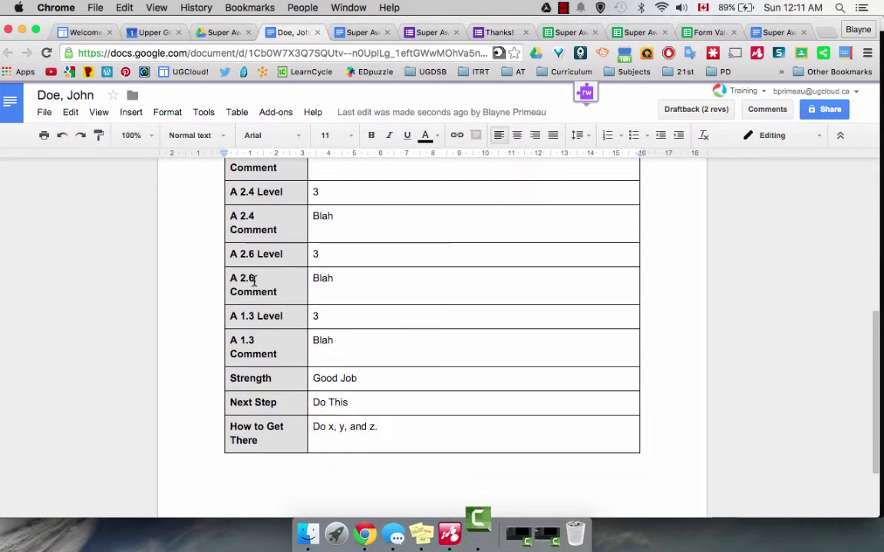
{"action": "scroll", "coordinate": [254, 280], "scroll_direction": "up", "scroll_amount": 4}
{"action": "scroll", "coordinate": [253, 281], "scroll_direction": "up", "scroll_amount": 1}
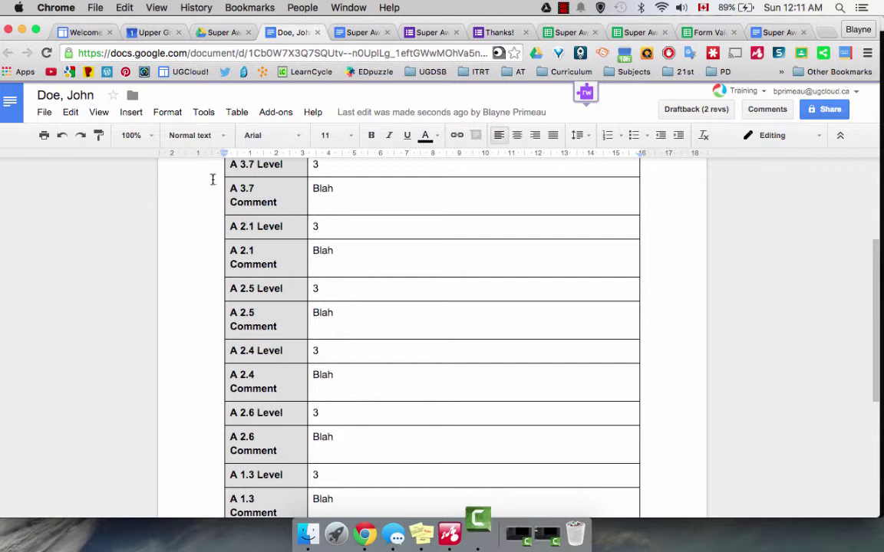
{"action": "left_click", "coordinate": [564, 7]}
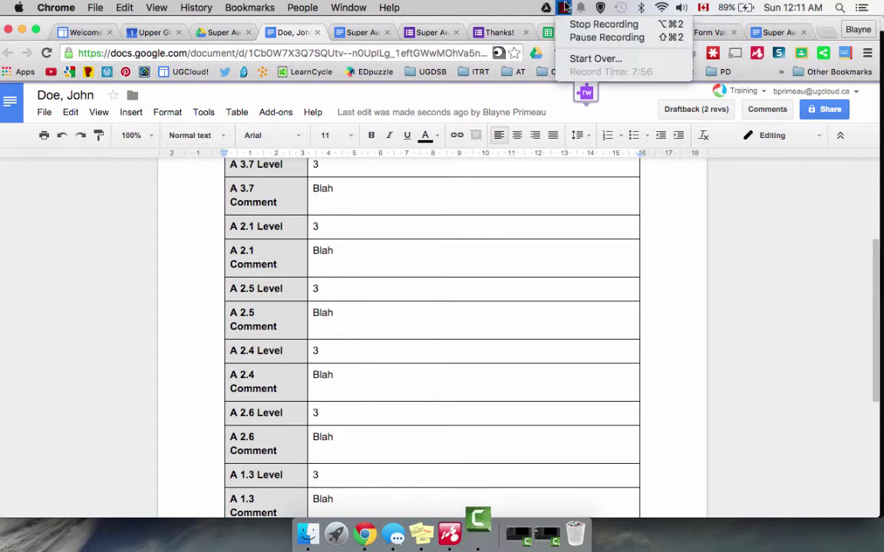